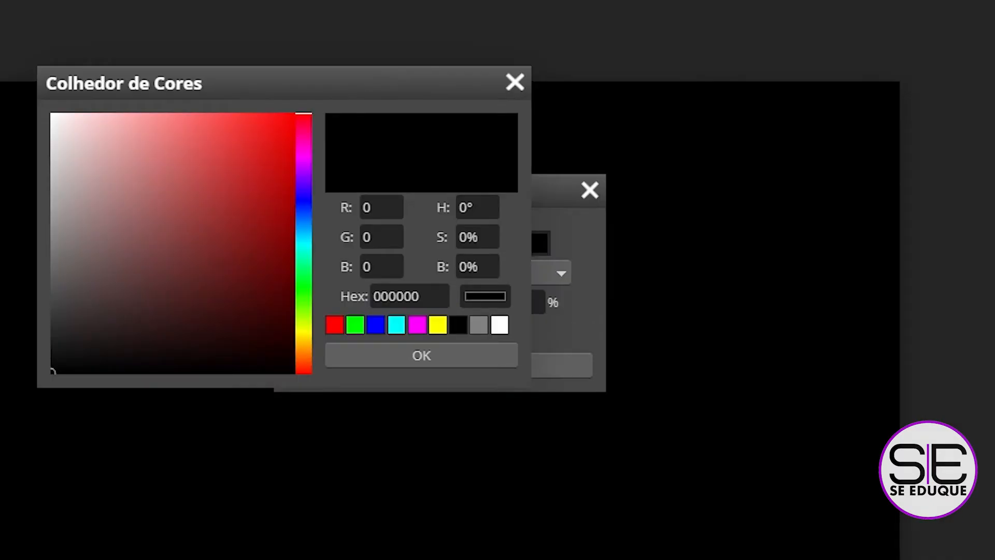
# Fill Camada 1 with a custom grey of R 195, G 195, B 195 and toggle the layer's visibility to check it
pyautogui.click(55, 176)
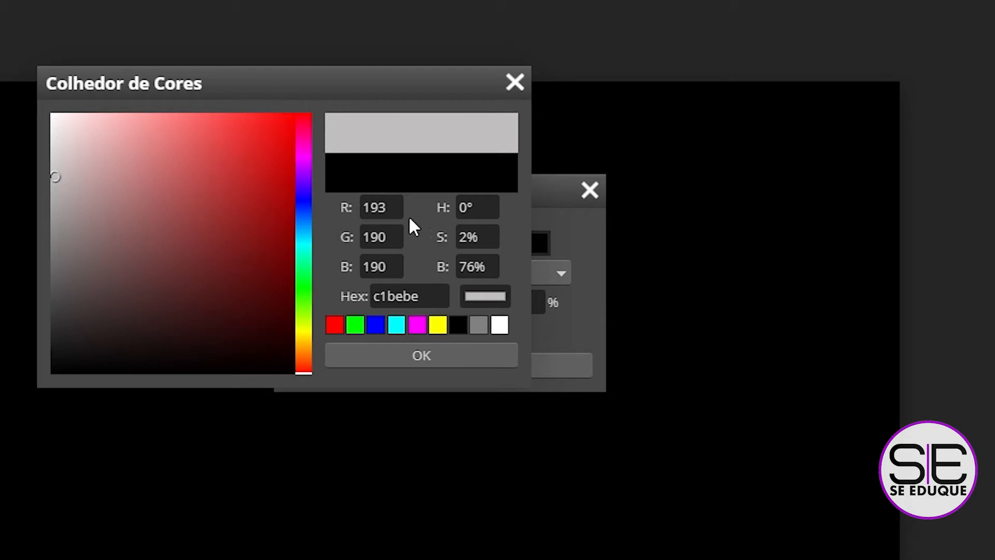
pyautogui.doubleClick(390, 212)
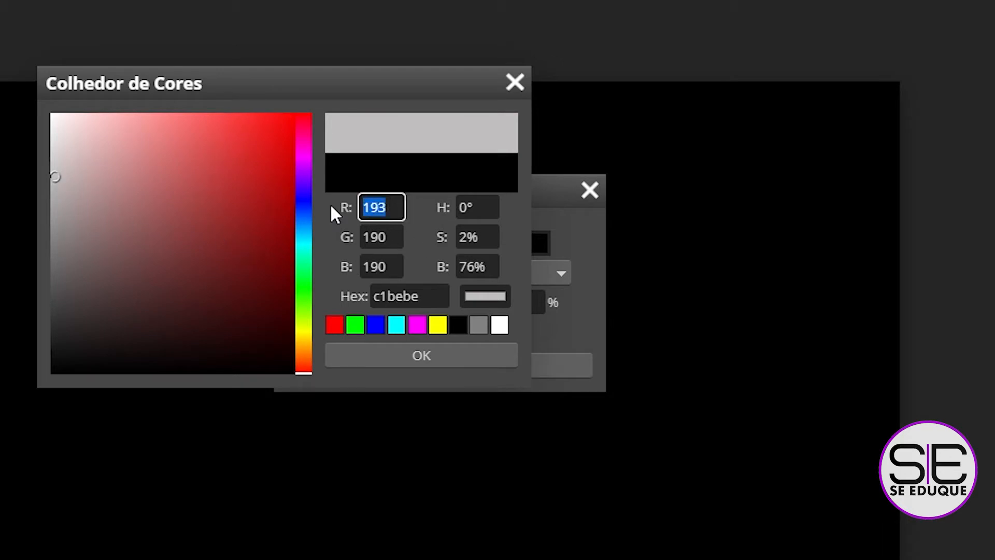
pyautogui.write('195')
pyautogui.press('Tab')
pyautogui.write('195')
pyautogui.press('Tab')
pyautogui.write('195')
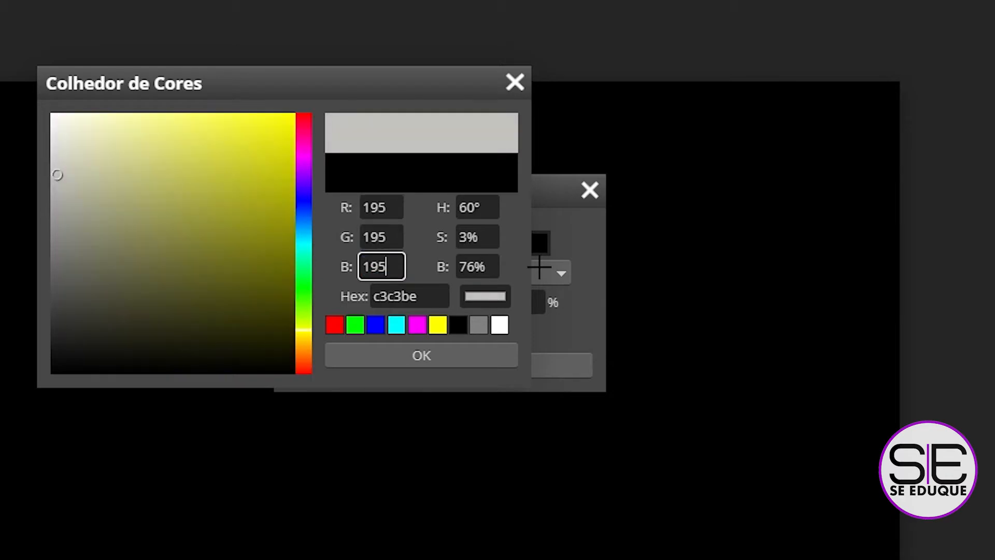
pyautogui.click(412, 220)
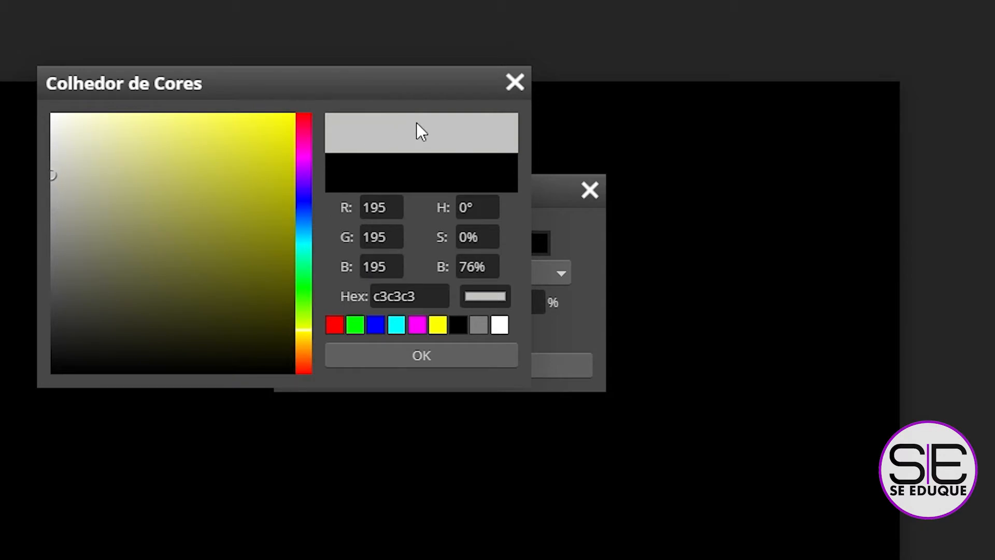
pyautogui.click(431, 353)
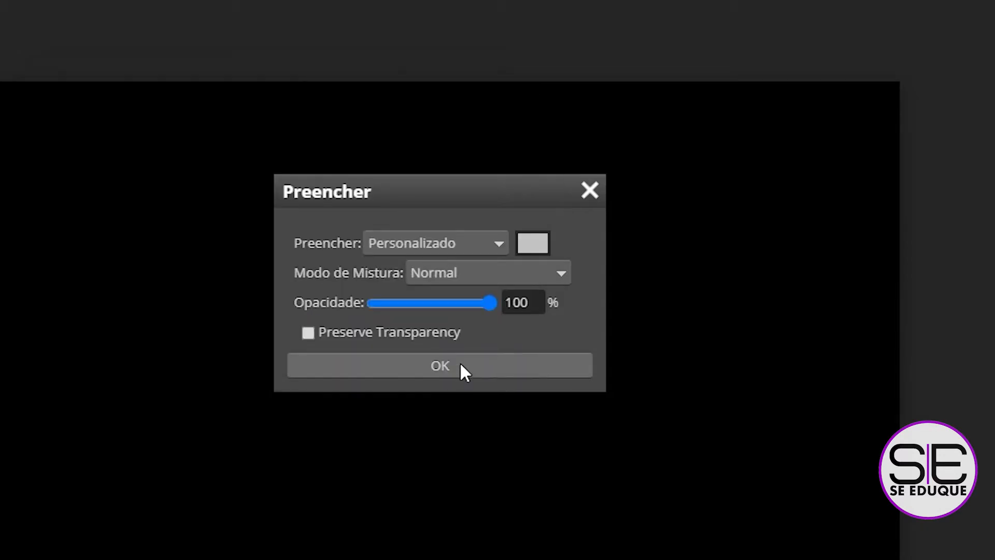
pyautogui.click(460, 362)
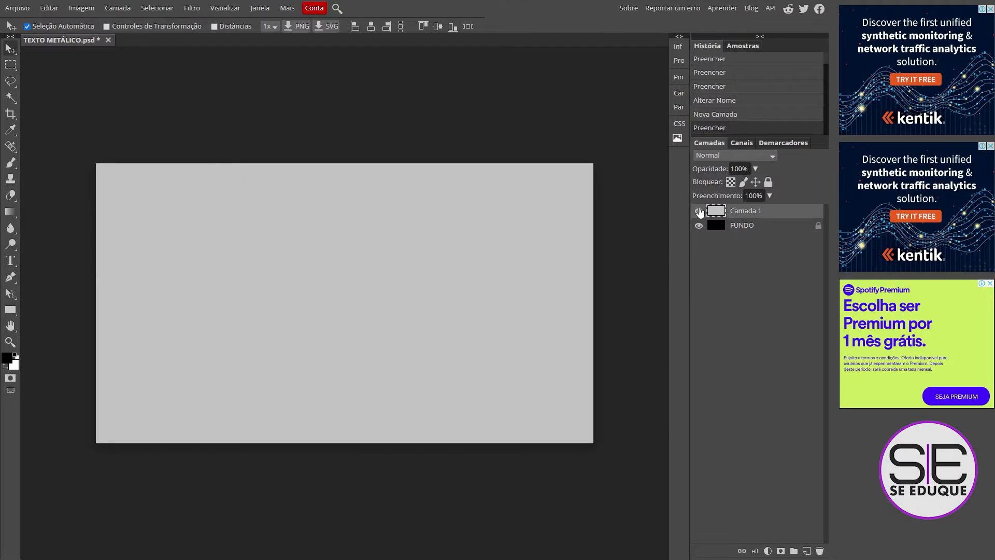
pyautogui.click(698, 211)
pyautogui.click(698, 210)
# Start the Add Noise filter on Camada 1 and set its amount to 150%
pyautogui.click(190, 10)
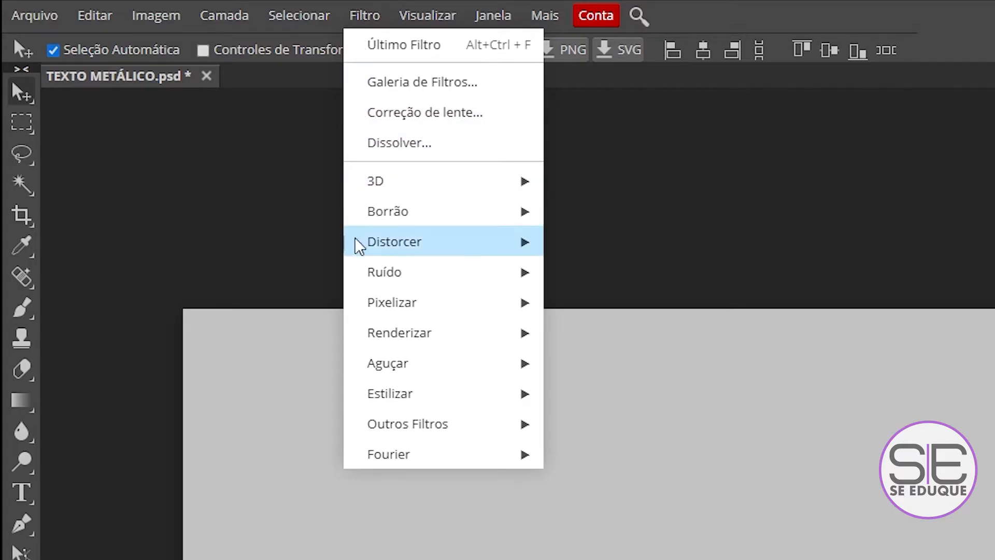
pyautogui.moveTo(429, 284)
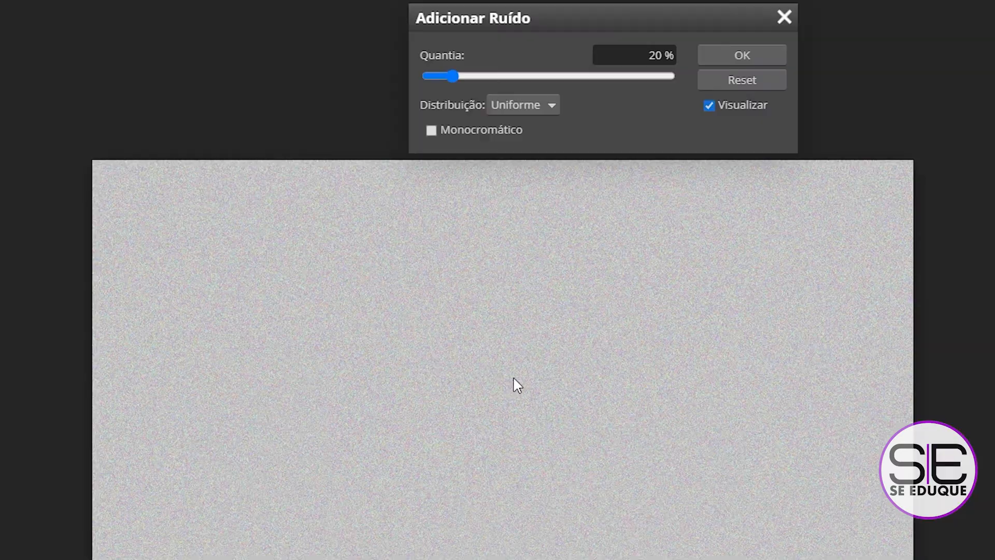
pyautogui.click(672, 275)
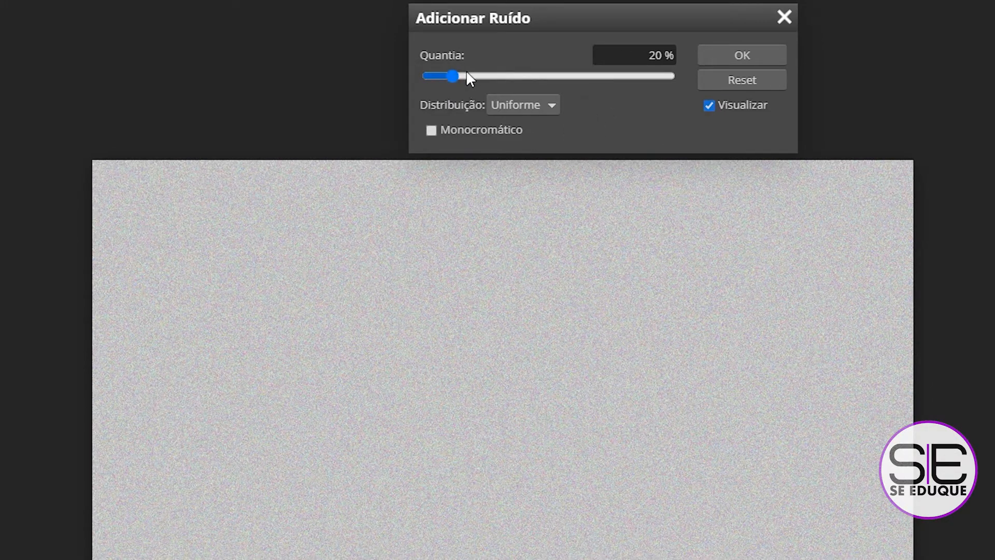
pyautogui.click(645, 55)
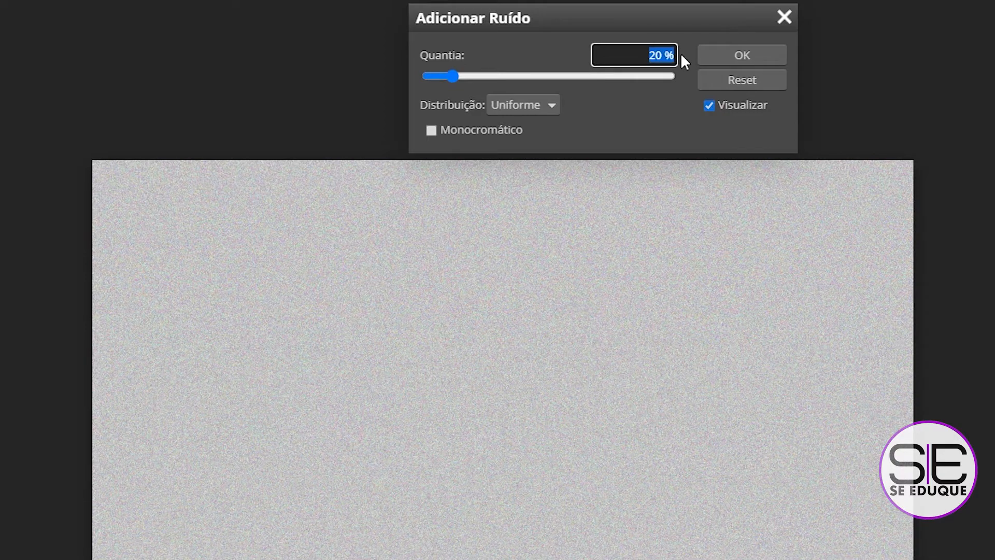
pyautogui.press('Return')
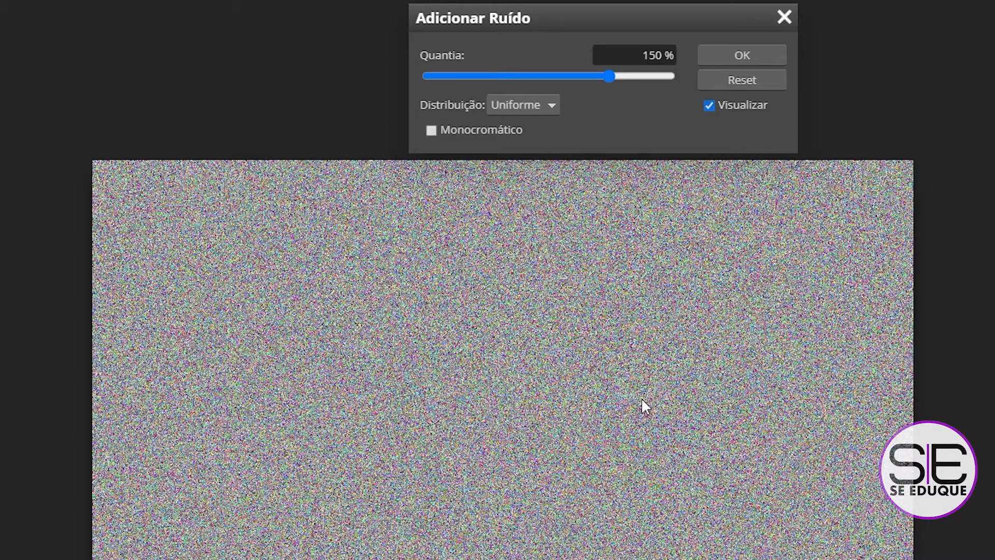
# Set the noise to Gaussian distribution and monochromatic, apply it, and toggle Camada 1's visibility to check it
pyautogui.click(552, 105)
pyautogui.click(521, 126)
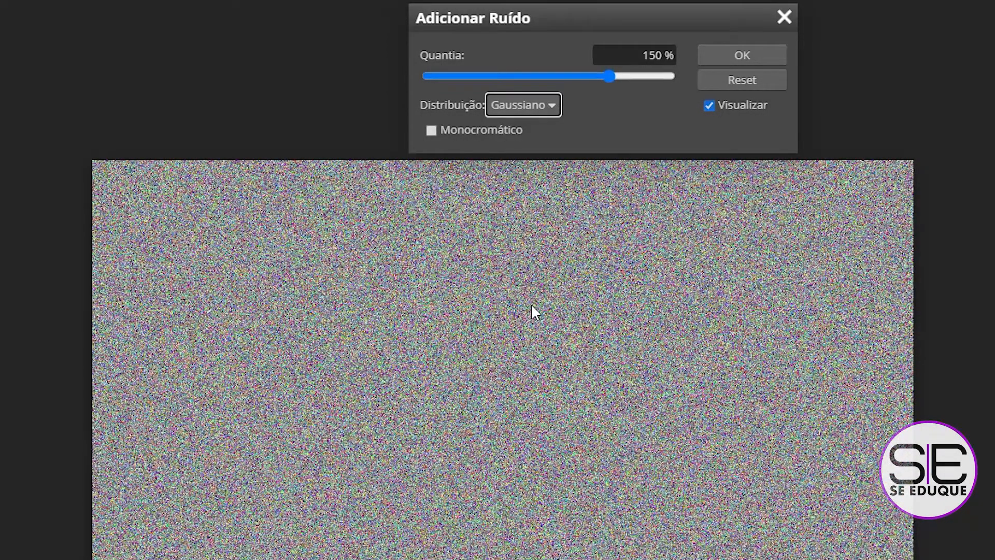
pyautogui.click(430, 130)
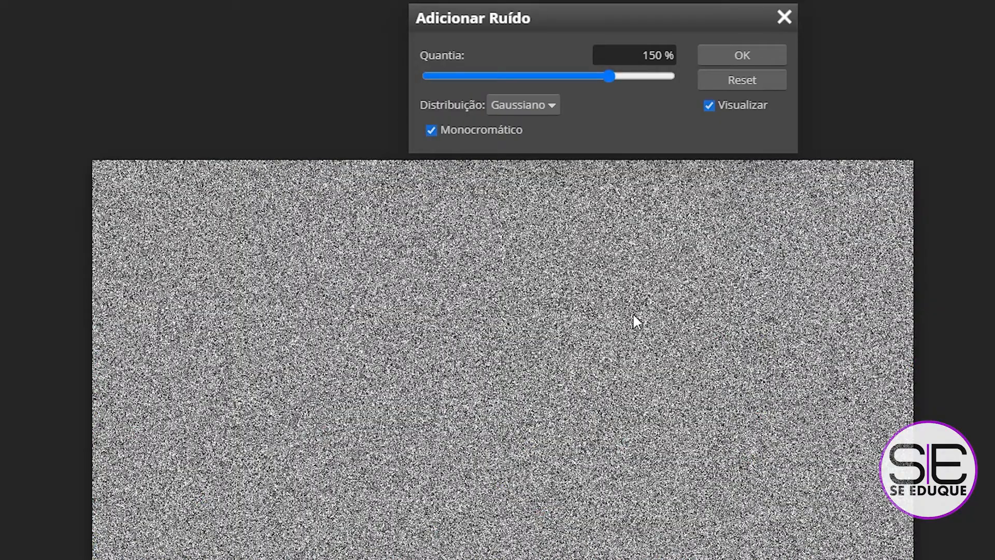
pyautogui.click(760, 54)
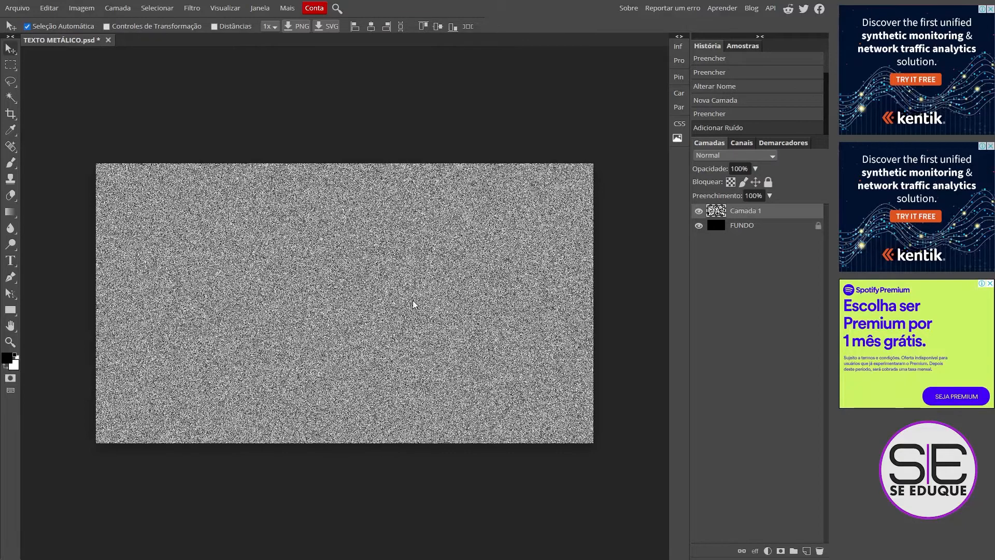
pyautogui.click(699, 211)
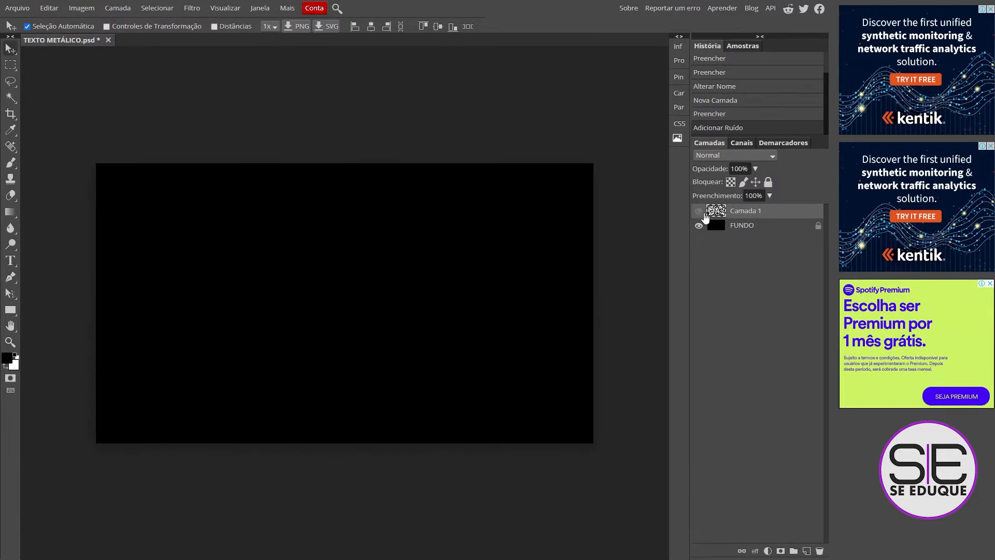
pyautogui.click(698, 211)
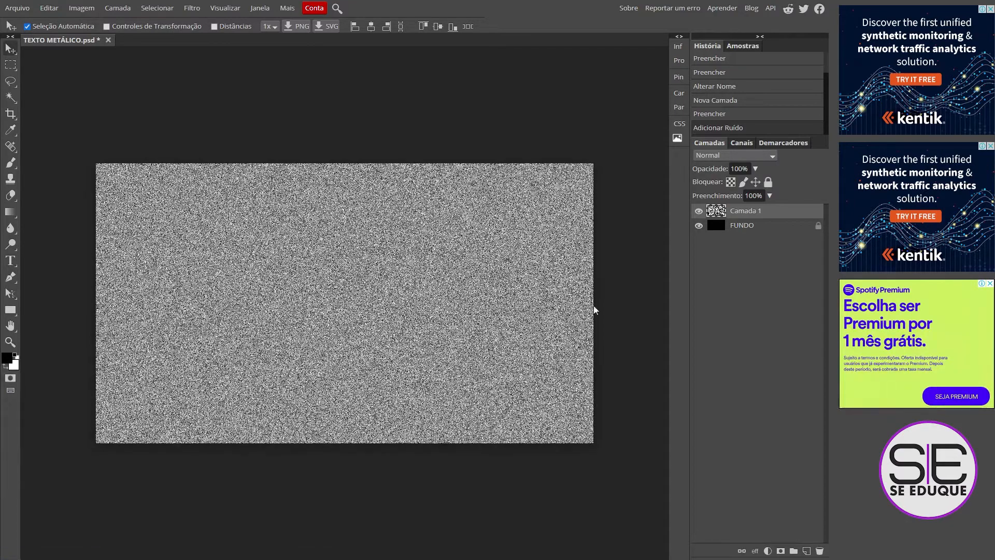
# Start a Motion Blur on the noise layer and set its angle to -10°
pyautogui.click(197, 13)
pyautogui.moveTo(218, 113)
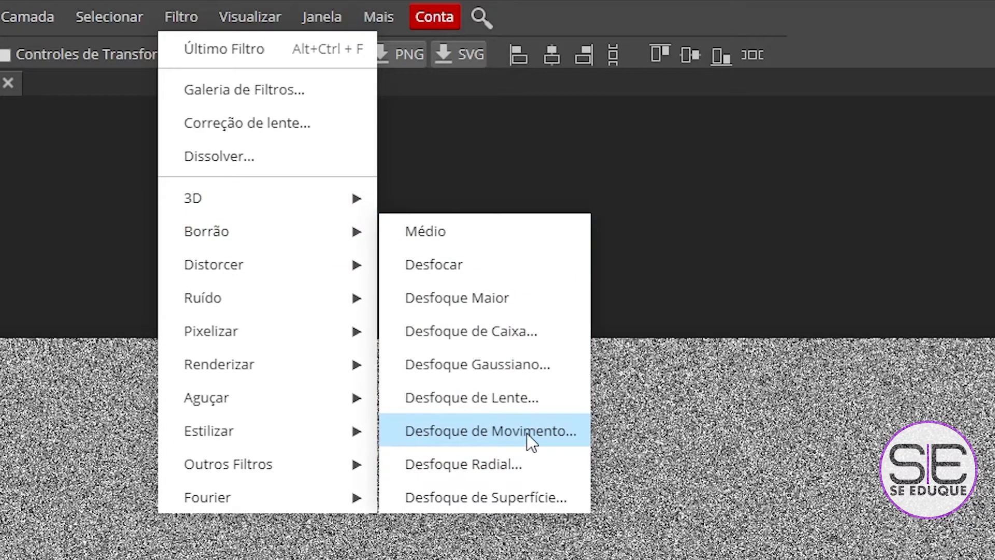
pyautogui.click(526, 433)
pyautogui.moveTo(283, 183); pyautogui.dragTo(652, 187)
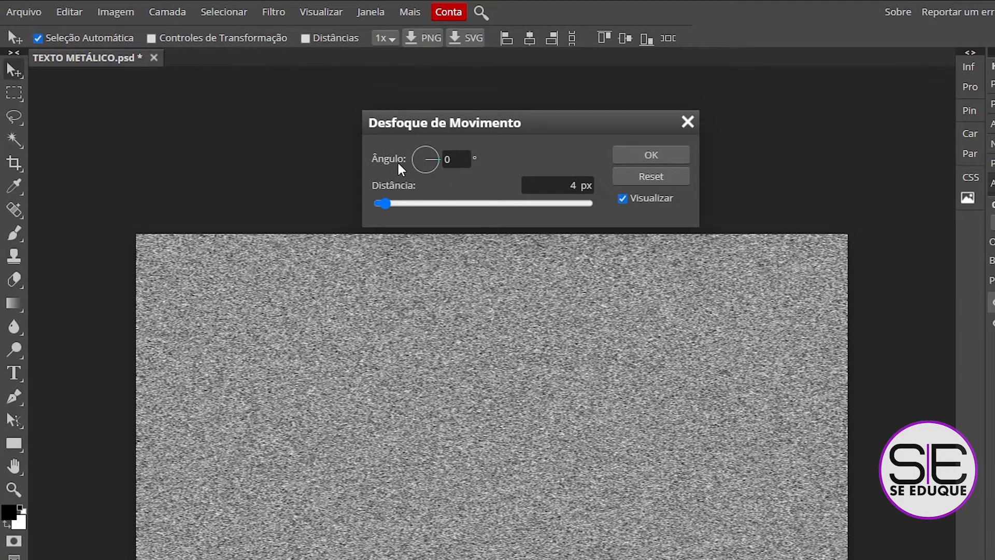
pyautogui.click(436, 160)
pyautogui.write('-10')
pyautogui.click(535, 152)
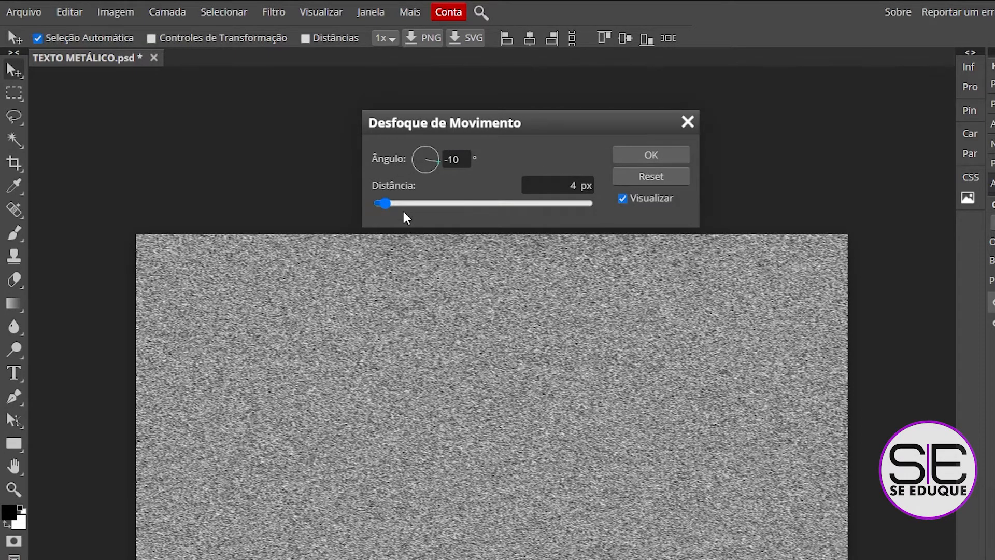
# Set the motion blur distance to 210 px and apply the filter
pyautogui.moveTo(451, 202); pyautogui.dragTo(536, 202)
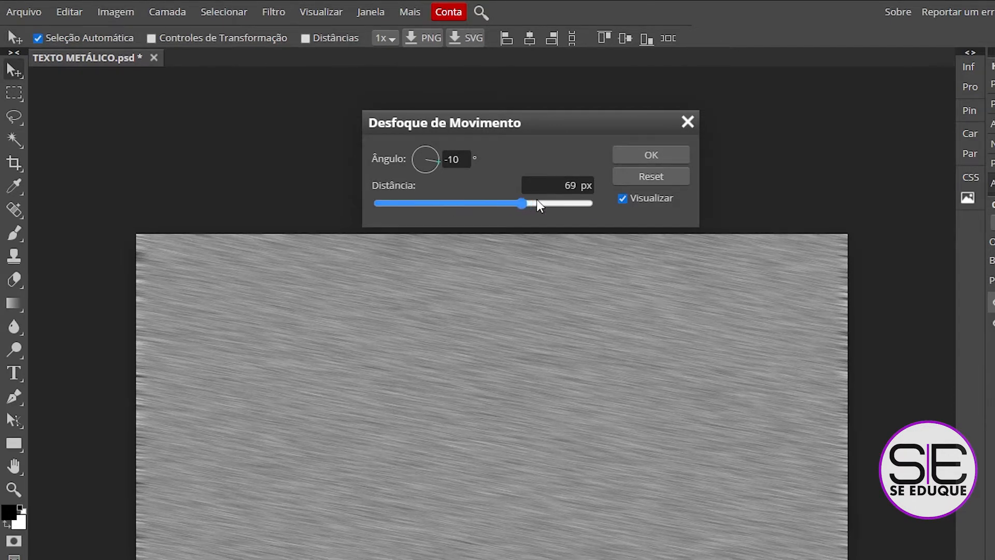
pyautogui.moveTo(598, 204); pyautogui.dragTo(586, 206)
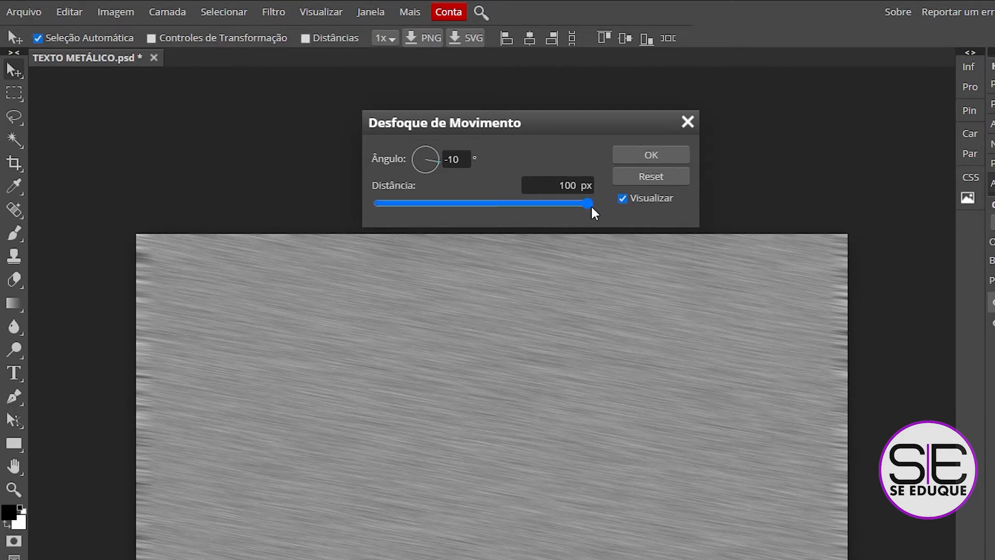
pyautogui.doubleClick(570, 185)
pyautogui.write('210')
pyautogui.press('Return')
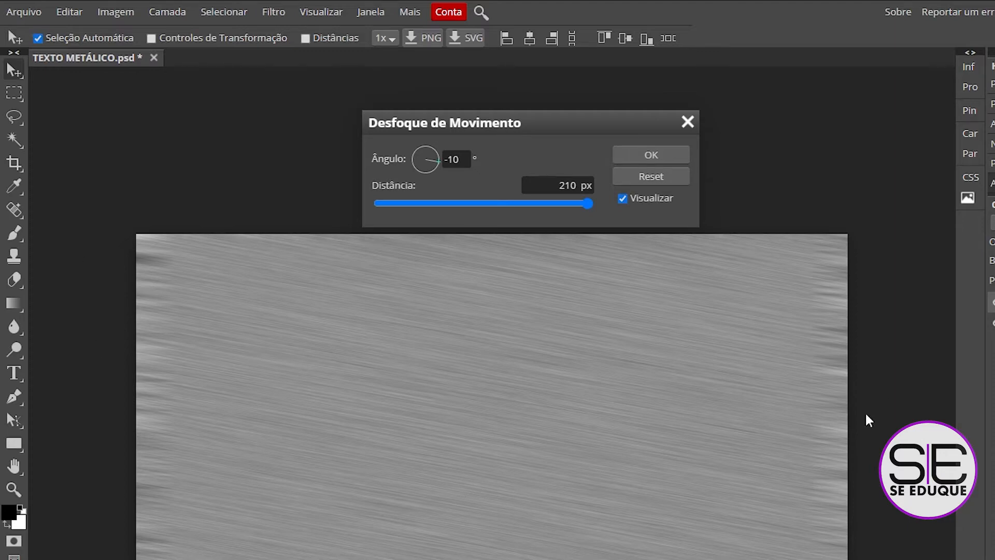
pyautogui.click(563, 182)
pyautogui.click(632, 157)
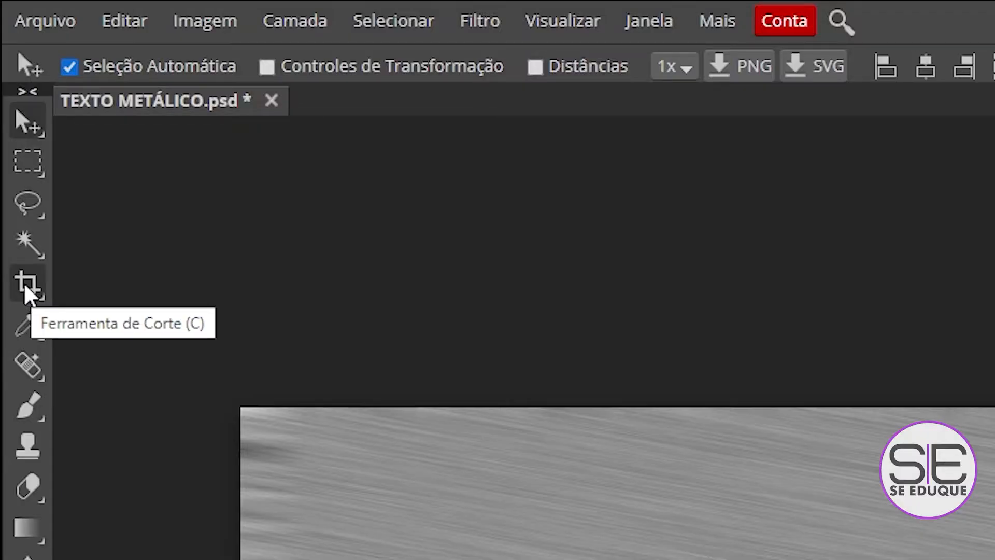
# Crop the canvas just inside the uneven streaks at the texture's edges, deleting the cropped pixels
pyautogui.click(36, 287)
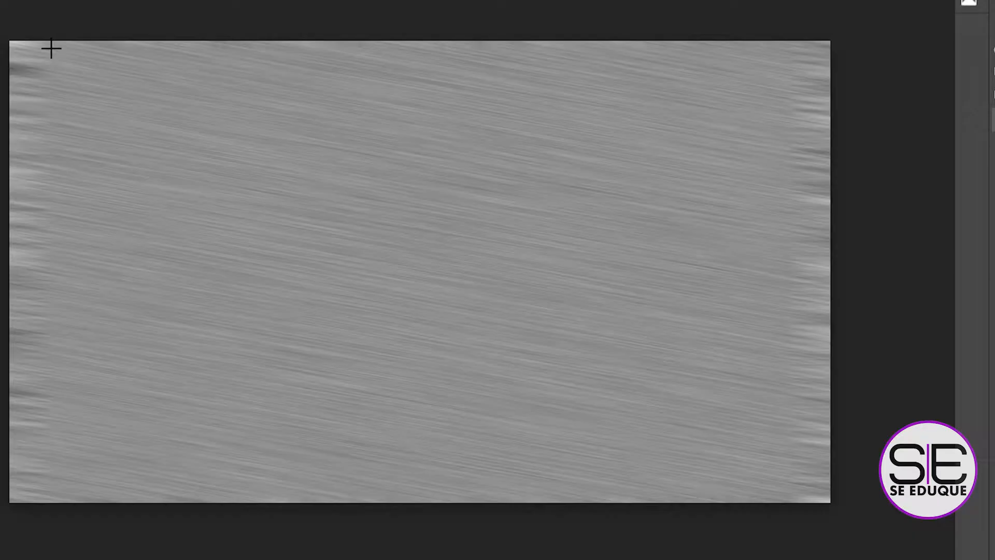
pyautogui.moveTo(47, 51); pyautogui.dragTo(793, 498)
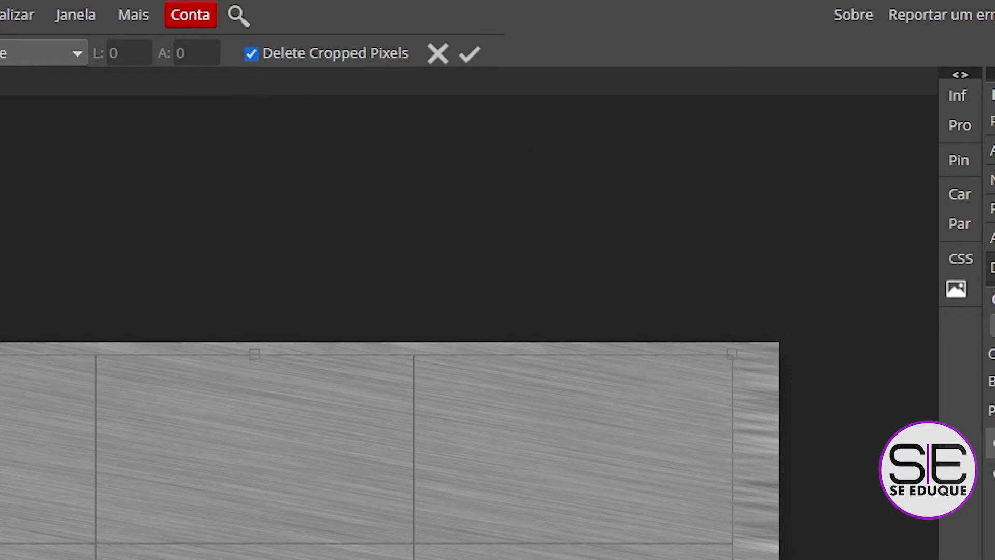
pyautogui.click(474, 54)
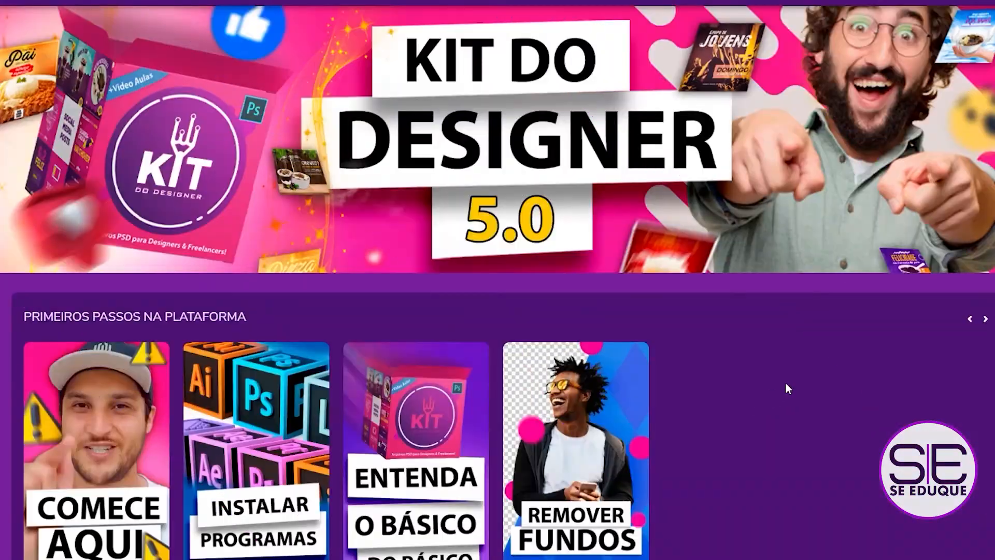
# Browse the Kit do Designer 5.0 platform page, including the art categories in its Atualizações carousel
pyautogui.scroll(-10, 802, 378)
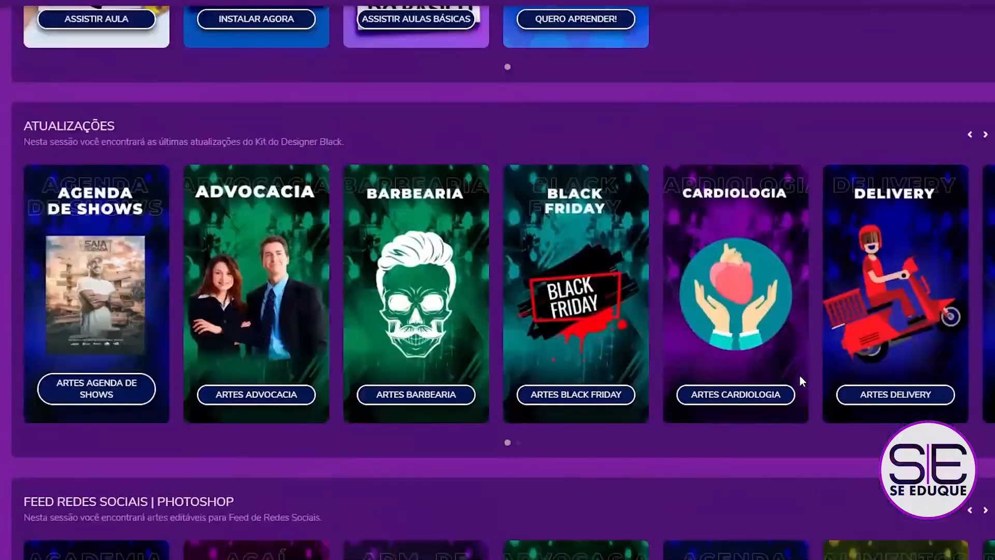
pyautogui.click(984, 74)
pyautogui.click(985, 73)
pyautogui.click(985, 73)
pyautogui.click(984, 74)
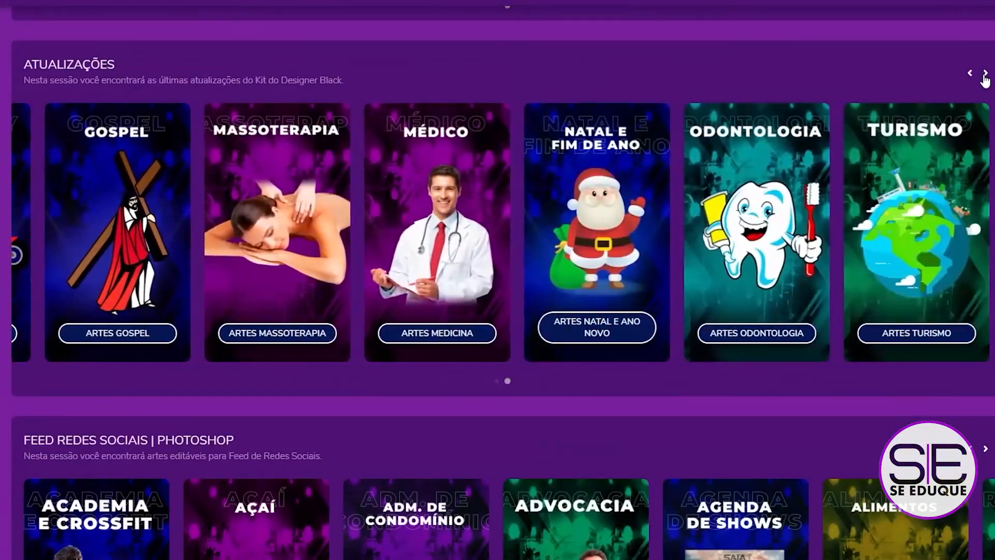
pyautogui.scroll(-7, 797, 302)
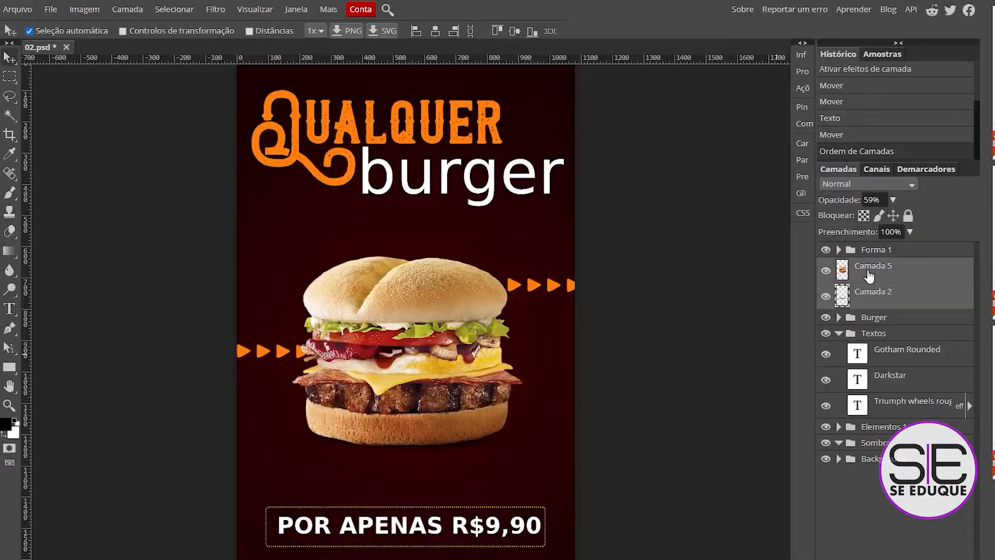
# Enlarge the burger image together with its shadow layer, Camada 5 and Camada 2, using Free Transform
pyautogui.hotkey('ctrl', 't')
pyautogui.moveTo(521, 363); pyautogui.dragTo(568, 394)
pyautogui.moveTo(453, 293); pyautogui.dragTo(447, 293)
pyautogui.press('Return')
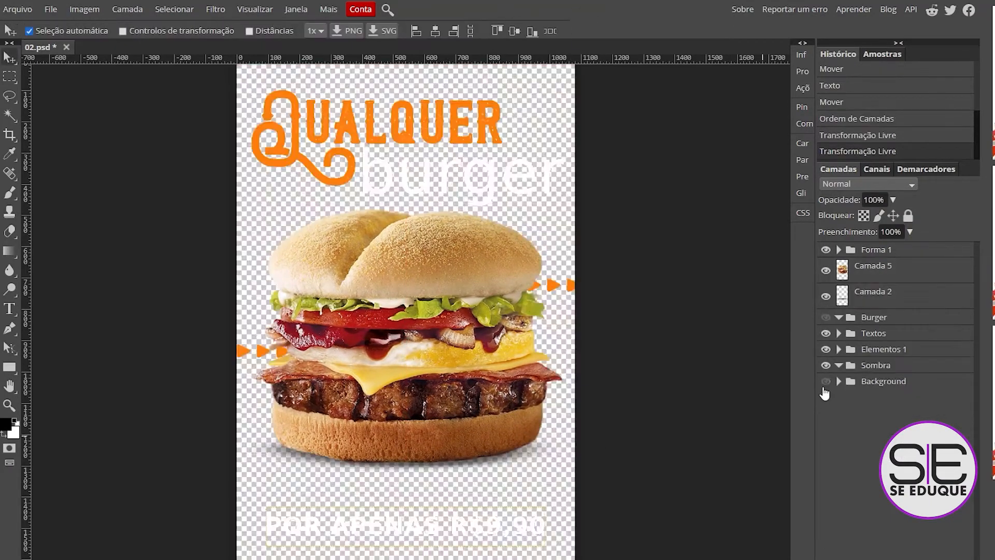
# Enlarge the rounded rectangle around the price text in group Forma 1 to about 111.61% in width and height
pyautogui.click(839, 249)
pyautogui.click(912, 269)
pyautogui.hotkey('ctrl', 't')
pyautogui.moveTo(546, 526); pyautogui.dragTo(565, 526)
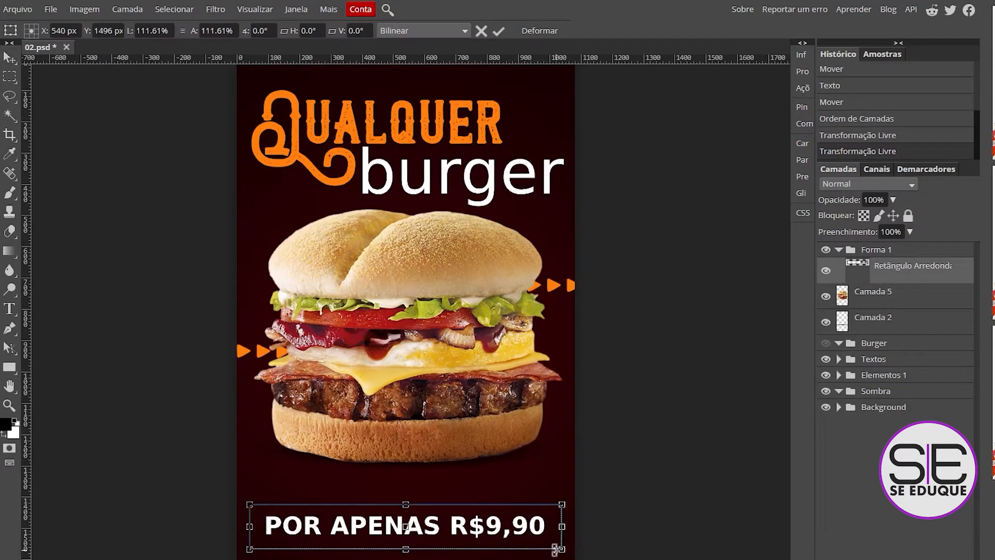
pyautogui.click(499, 31)
# Move all the flyer's layers except the Background group lower on the canvas, and select the Background group
pyautogui.click(906, 379)
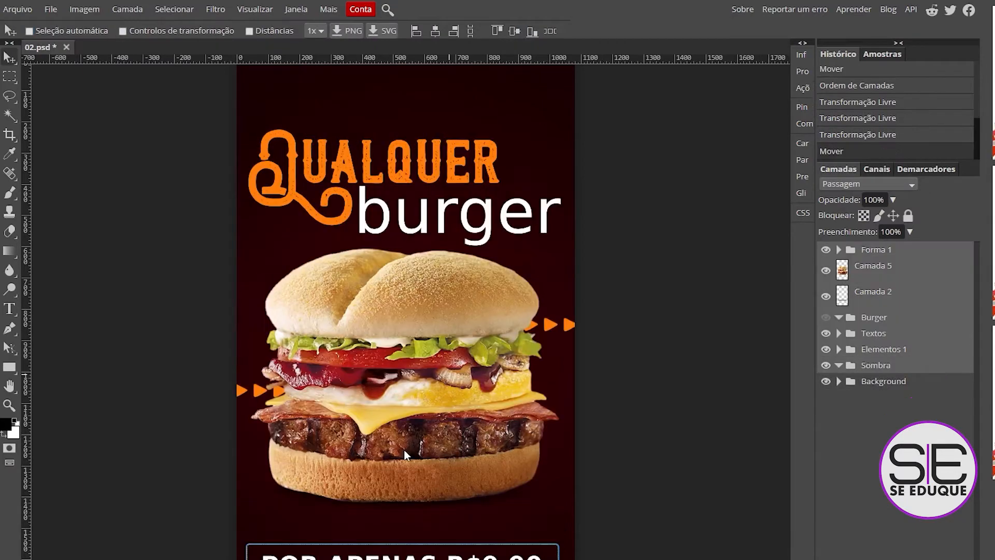
pyautogui.click(884, 381)
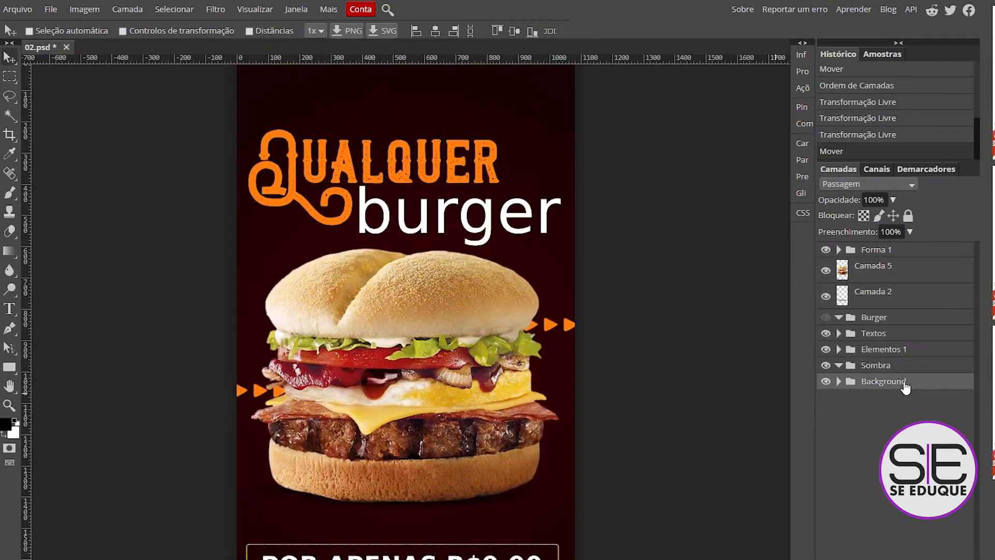
pyautogui.click(18, 9)
pyautogui.click(60, 131)
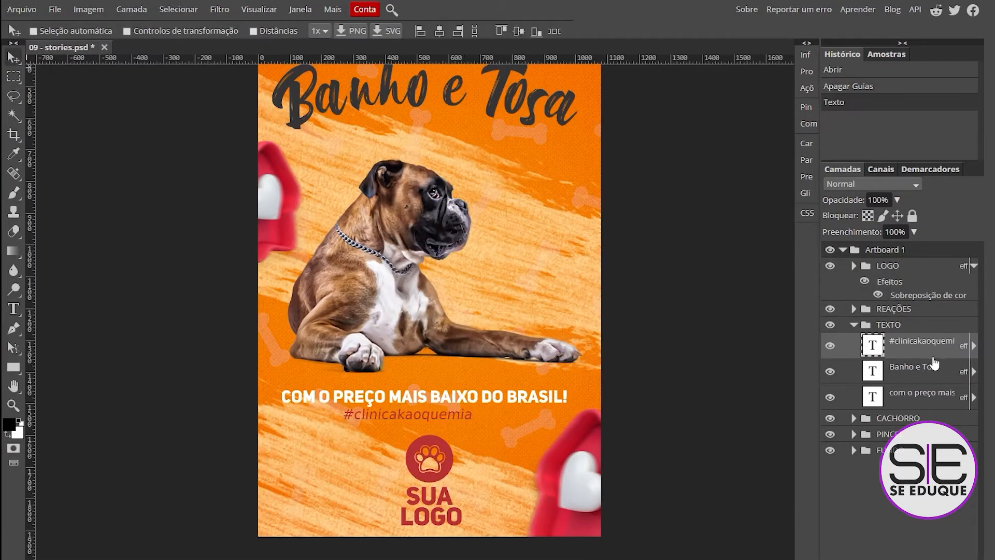
# Enlarge the #clinicakaoquemia text below the price slogan in 09 - stories.psd
pyautogui.hotkey('ctrl', 'alt', 't')
pyautogui.moveTo(497, 414); pyautogui.dragTo(568, 408)
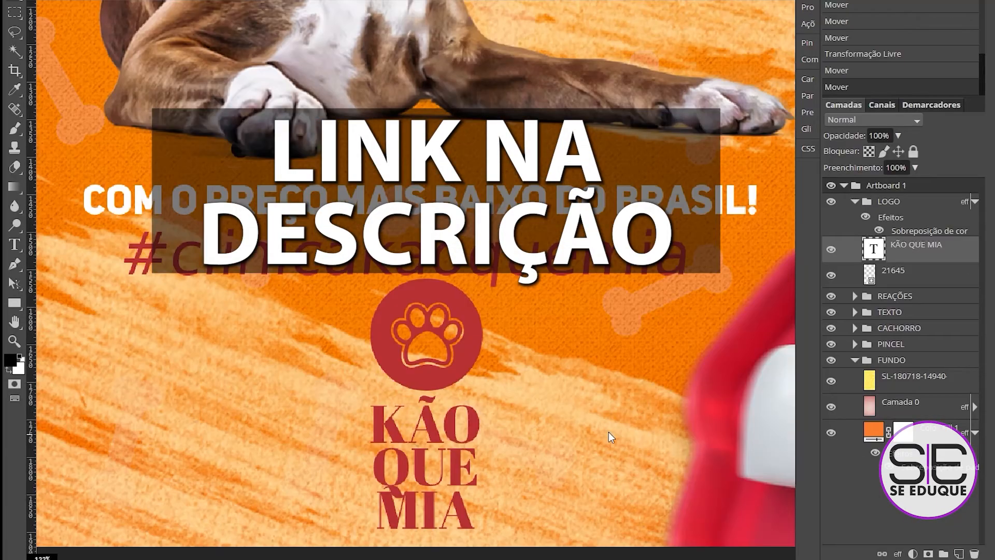
# Add a Sombra (drop shadow) layer style to the KÃO QUE MIA logo text layer and confirm its shadow colour
pyautogui.doubleClick(959, 254)
pyautogui.click(125, 256)
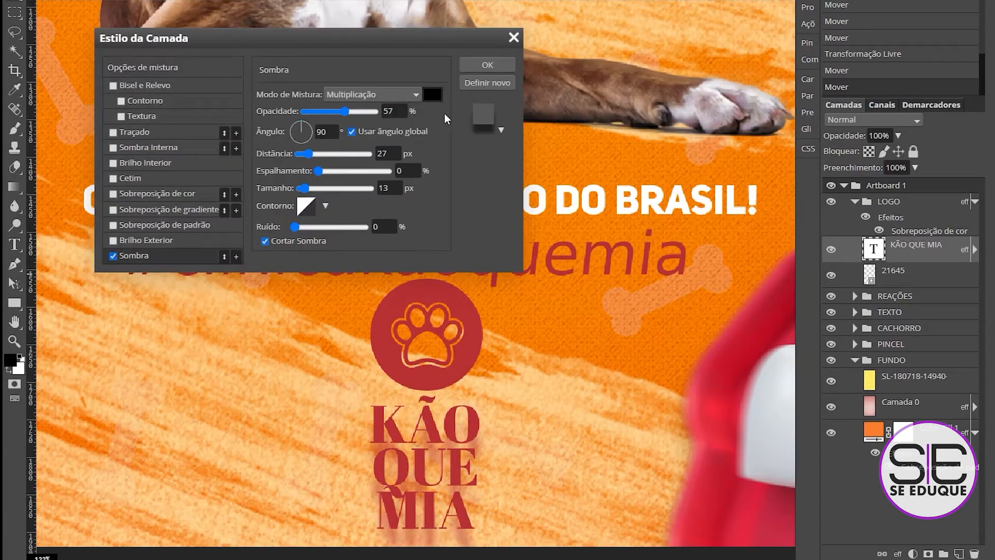
pyautogui.click(432, 94)
pyautogui.press('Return')
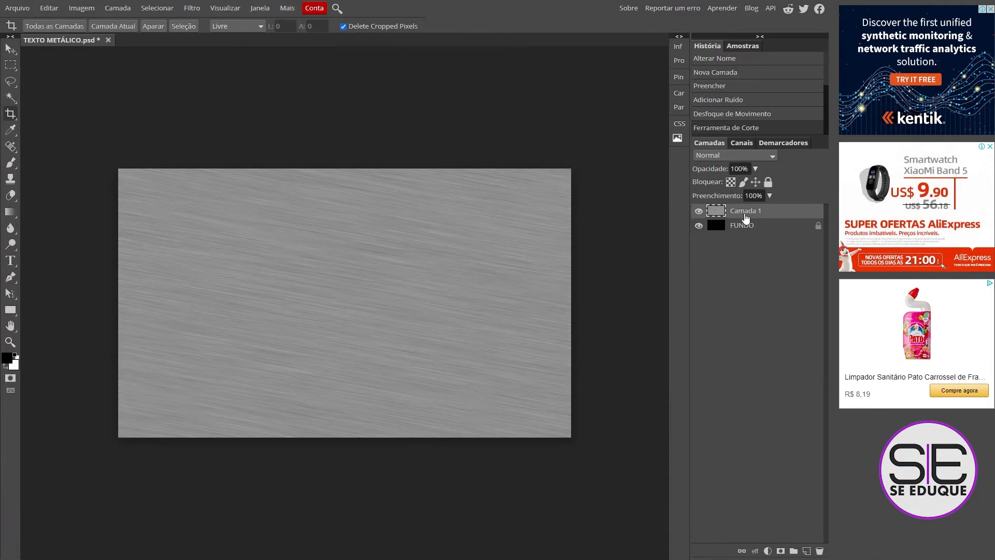
# Rename the brushed-metal layer Camada 1 as TEXTURA
pyautogui.doubleClick(747, 211)
pyautogui.write('TEXTURA')
pyautogui.press('Return')
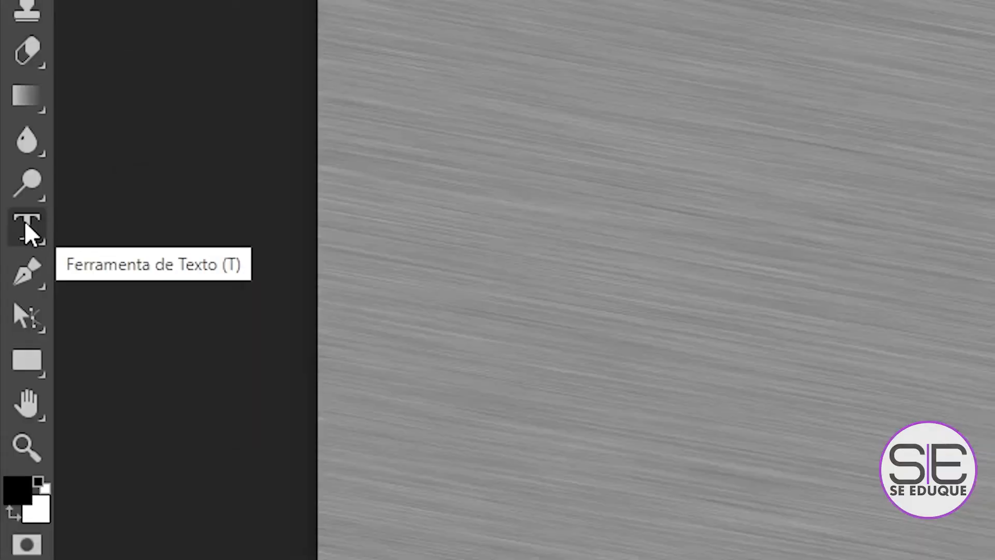
# Add a text layer reading SE EDUQUE over the metal texture, starting near the canvas's left side
pyautogui.click(16, 264)
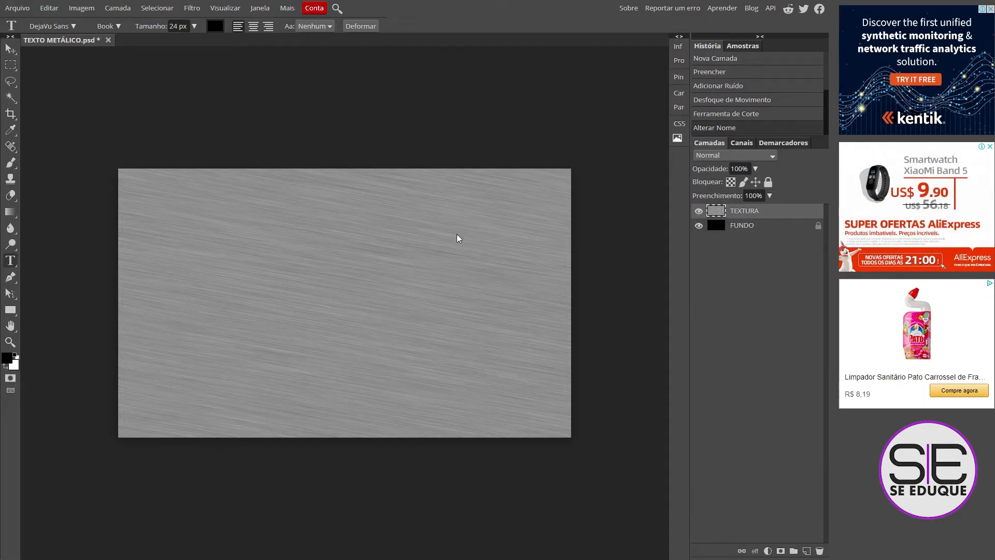
pyautogui.click(172, 292)
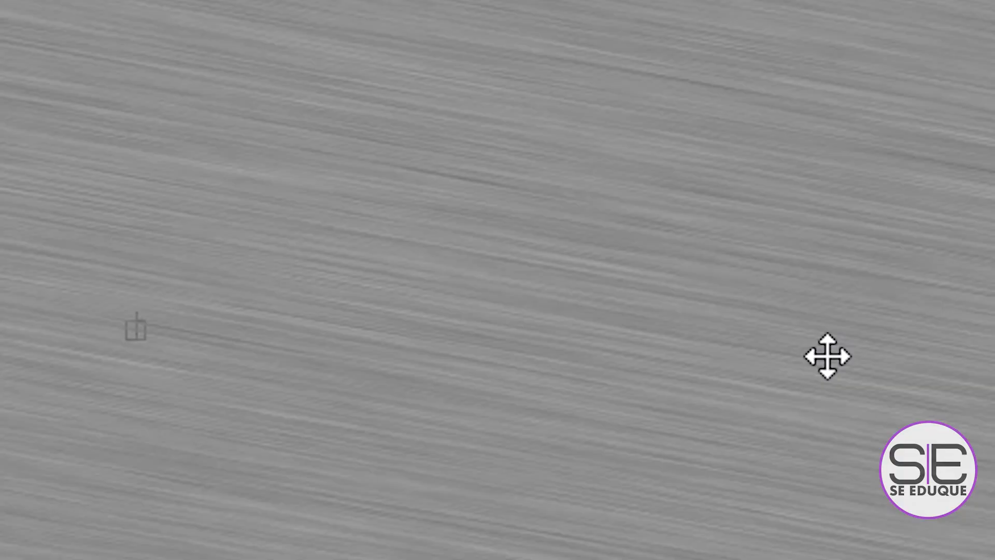
pyautogui.write('SE EDUQUE')
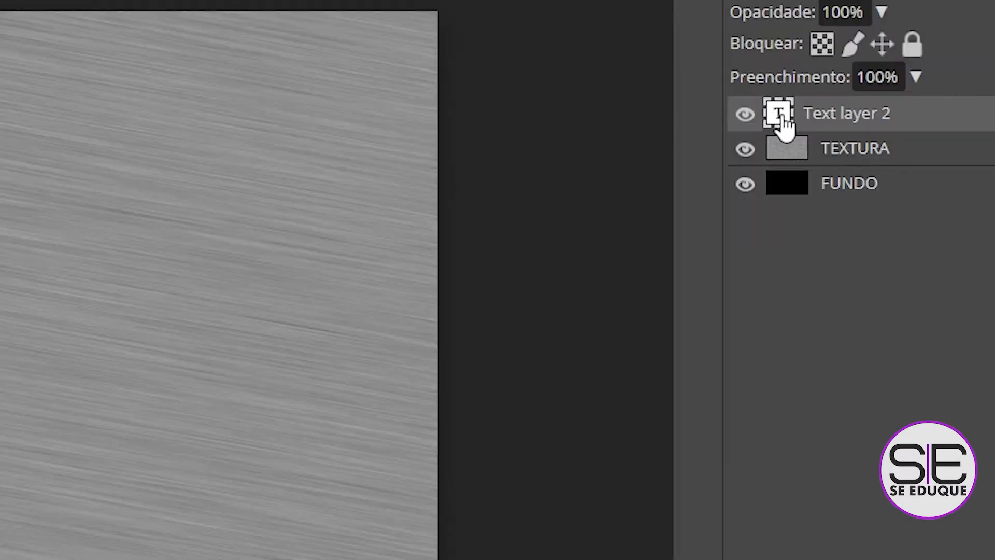
# Set the font of the SE EDUQUE text to Arial with the Black style
pyautogui.doubleClick(713, 213)
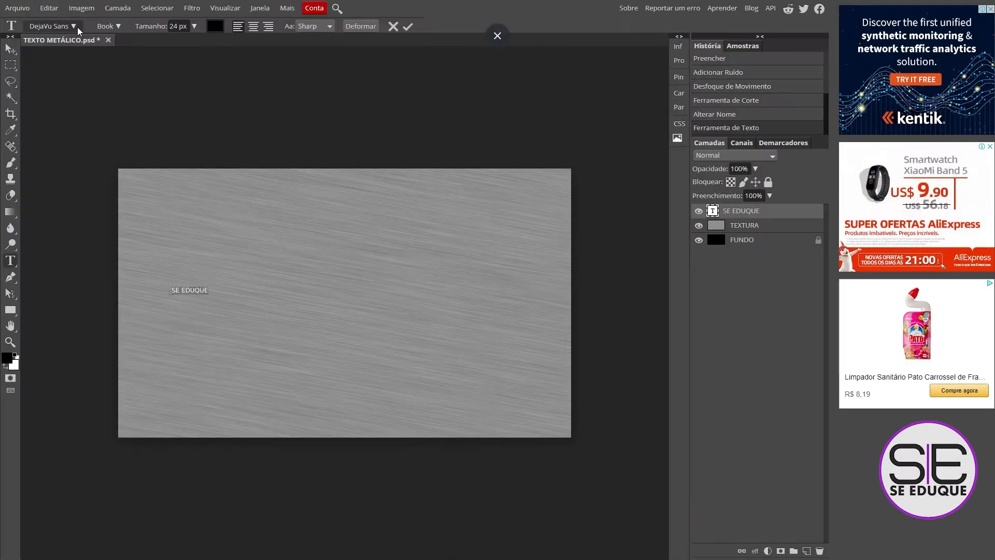
pyautogui.click(76, 26)
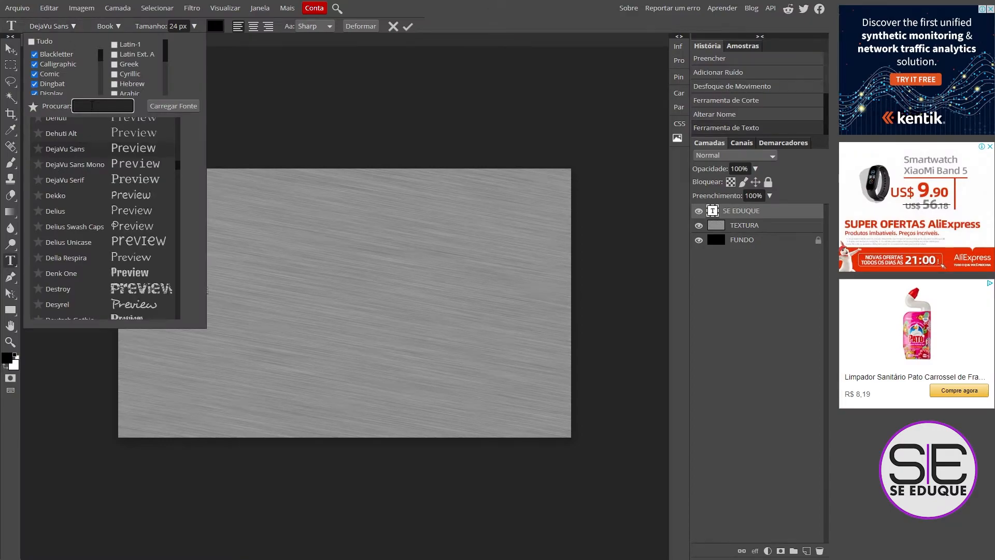
pyautogui.write('ARIAL')
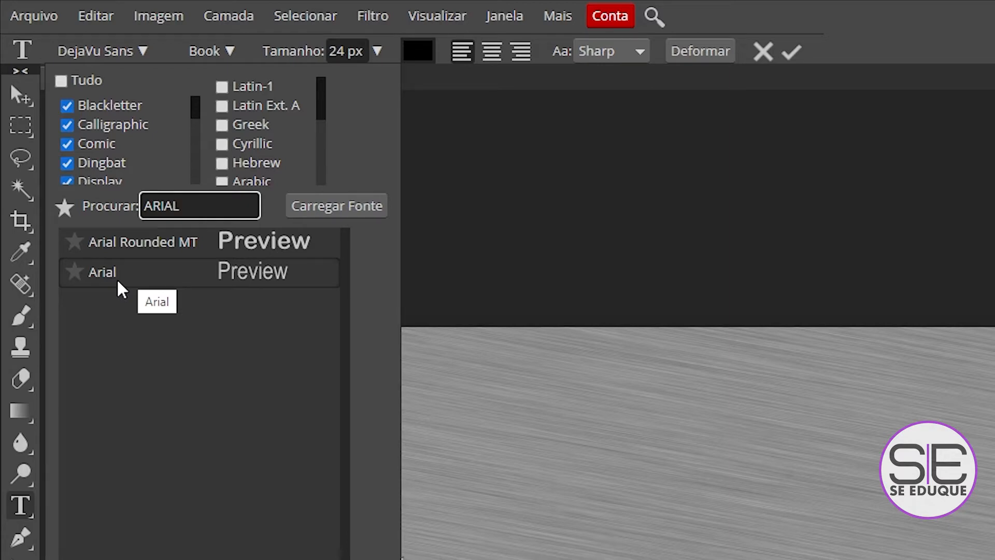
pyautogui.click(119, 278)
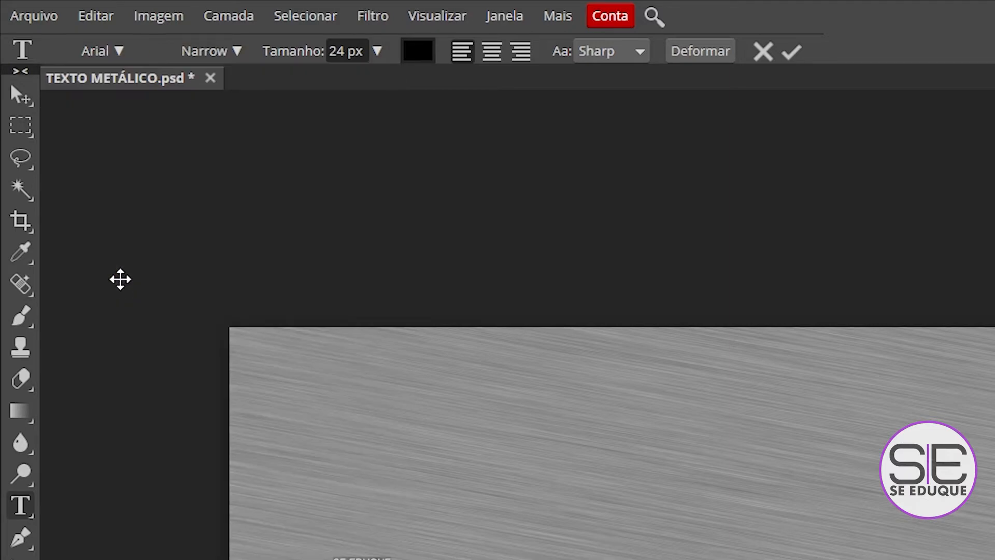
pyautogui.click(226, 54)
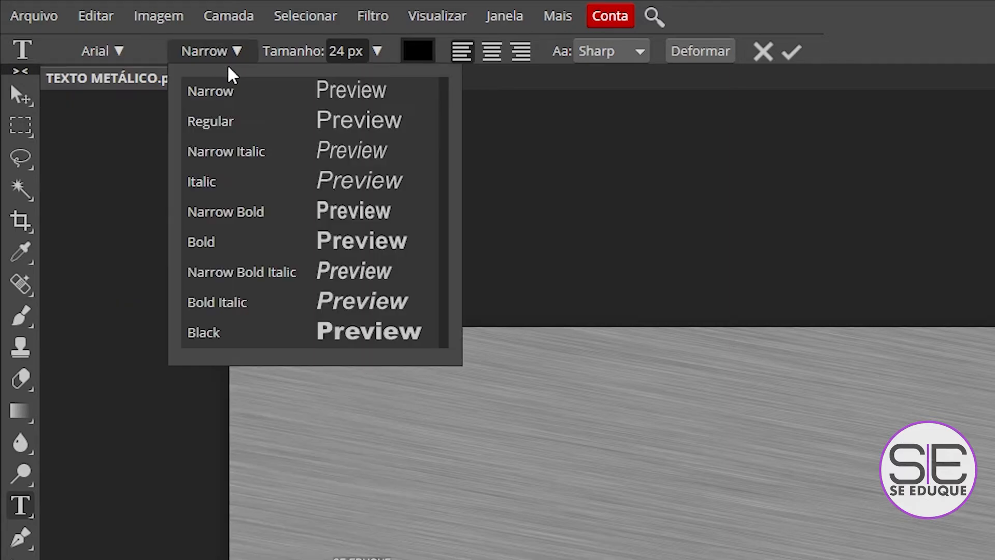
pyautogui.click(218, 338)
# Set the SE EDUQUE text size to 260 px and commit the text edit
pyautogui.click(377, 51)
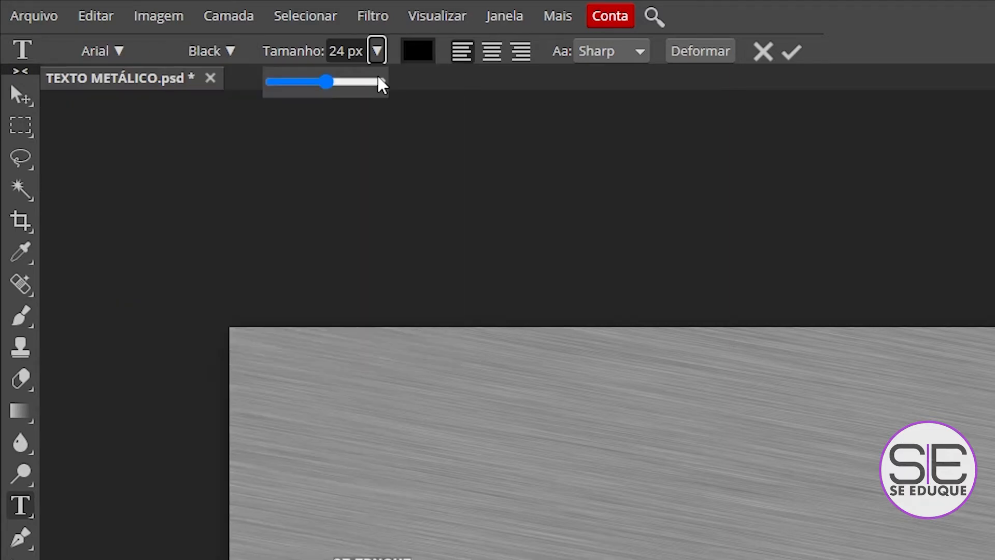
pyautogui.moveTo(331, 91); pyautogui.dragTo(402, 91)
pyautogui.doubleClick(346, 51)
pyautogui.write('230')
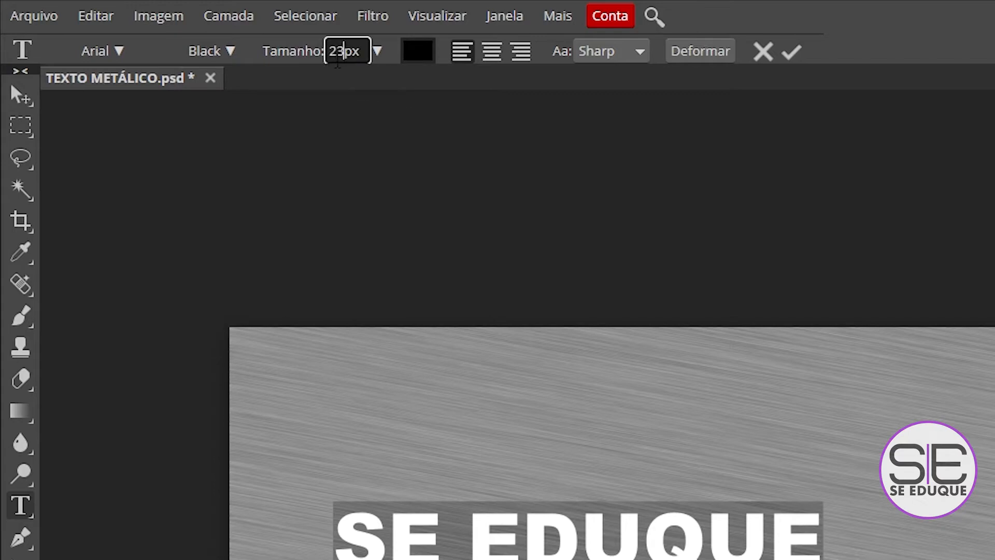
pyautogui.doubleClick(333, 51)
pyautogui.write('260')
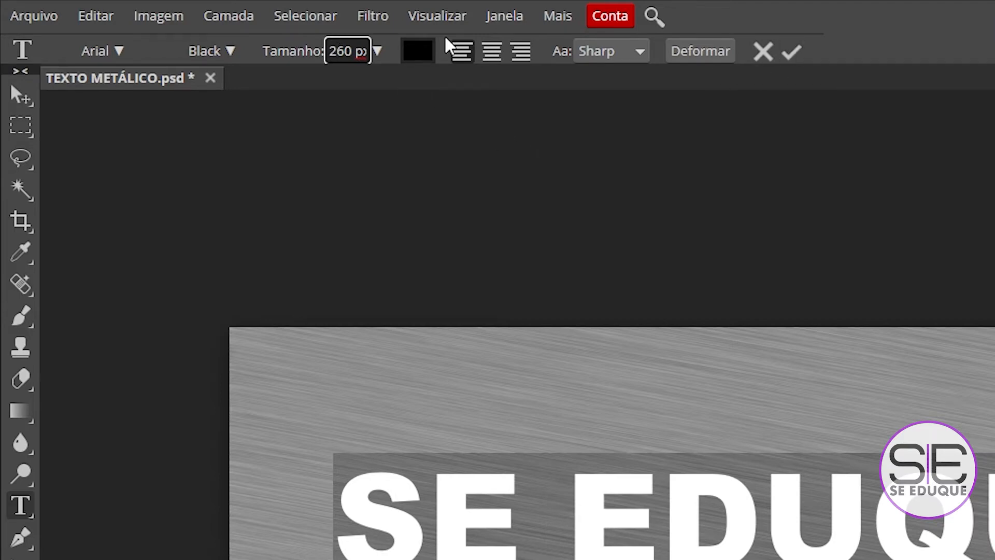
pyautogui.click(792, 50)
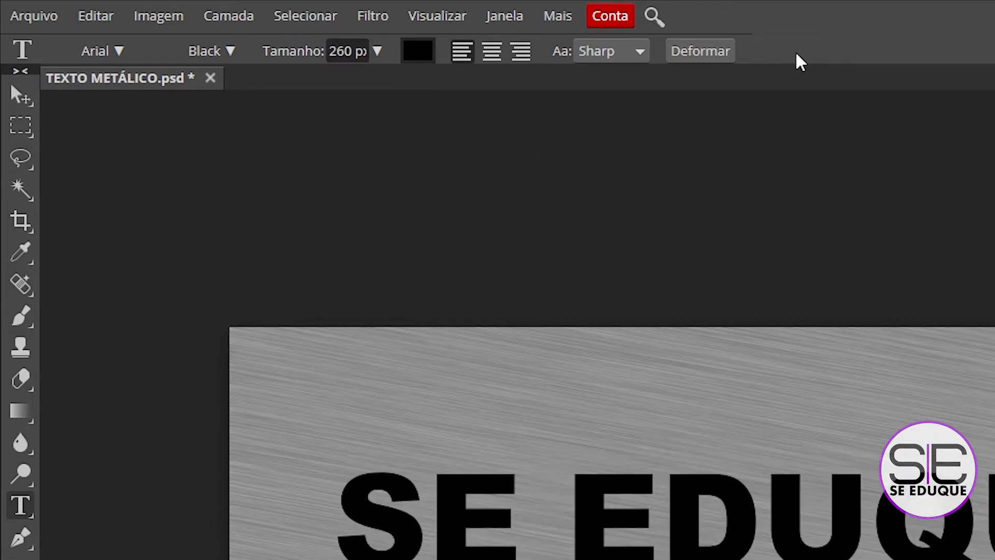
# Move the SE EDUQUE text to the centre of the canvas
pyautogui.click(21, 94)
pyautogui.moveTo(854, 529); pyautogui.dragTo(753, 559)
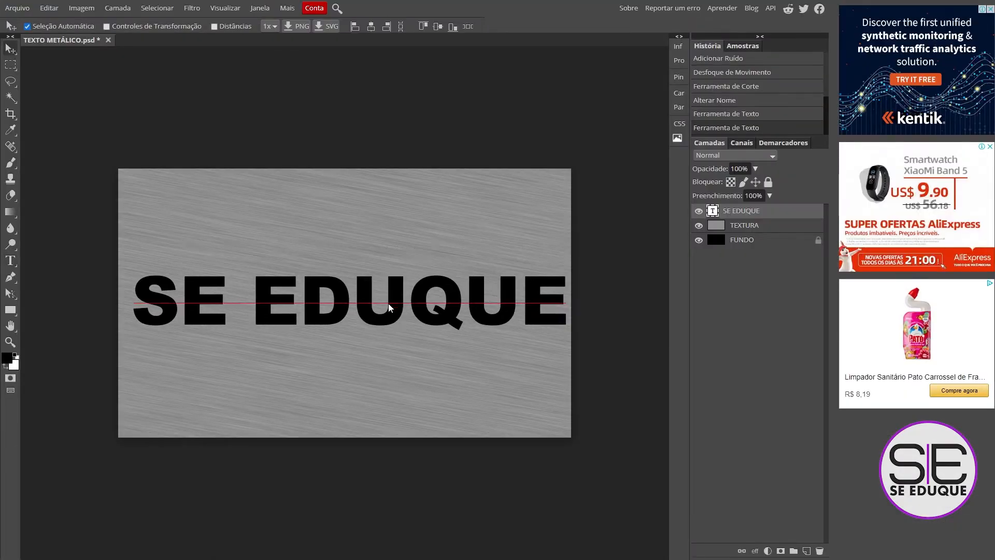
pyautogui.moveTo(388, 303); pyautogui.dragTo(391, 298)
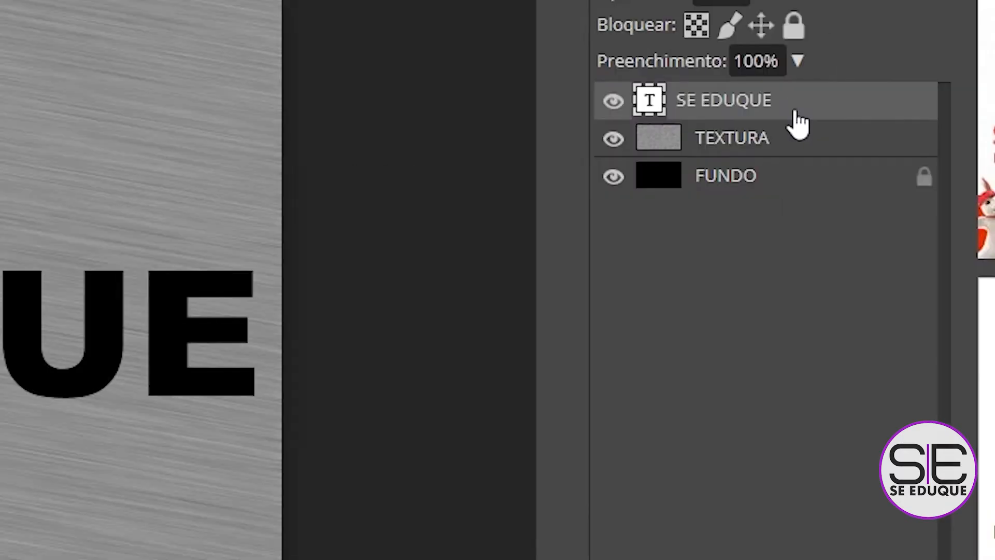
# Place the SE EDUQUE text layer beneath TEXTURA, checking it by toggling the visibility of TEXTURA and FUNDO
pyautogui.moveTo(767, 219)
pyautogui.mouseDown()
pyautogui.moveTo(769, 233)
pyautogui.moveTo(770, 212)
pyautogui.mouseUp()
pyautogui.moveTo(799, 106); pyautogui.dragTo(801, 159)
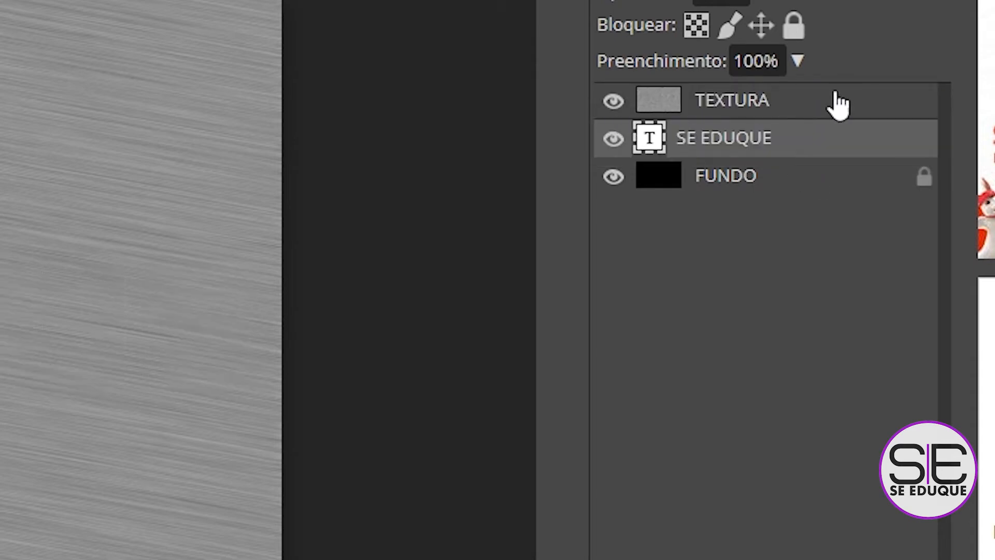
pyautogui.click(614, 102)
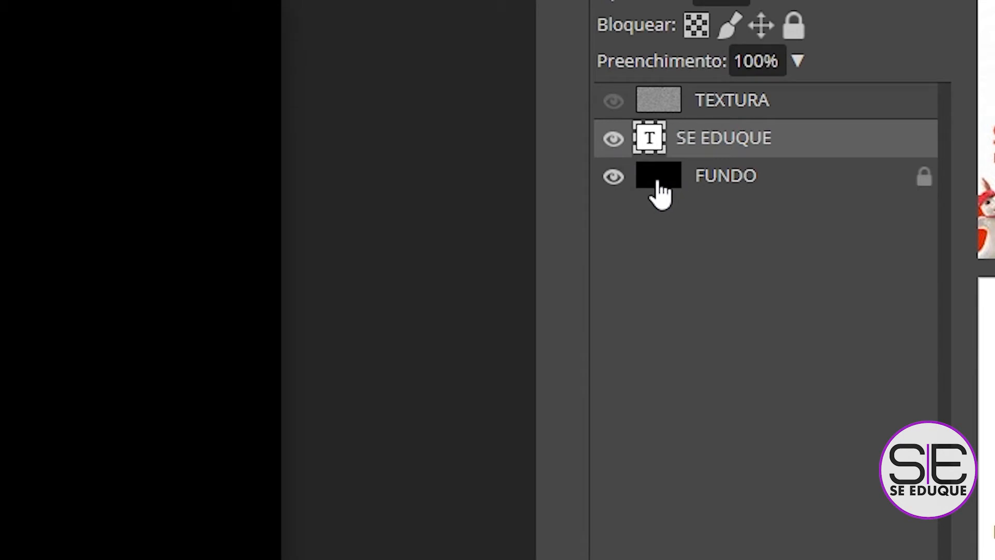
pyautogui.click(614, 178)
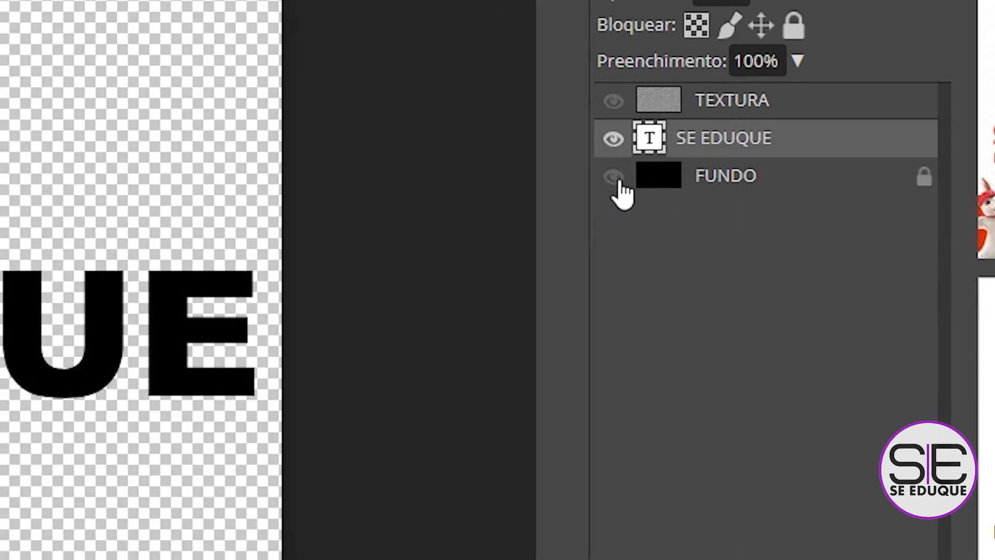
pyautogui.click(614, 178)
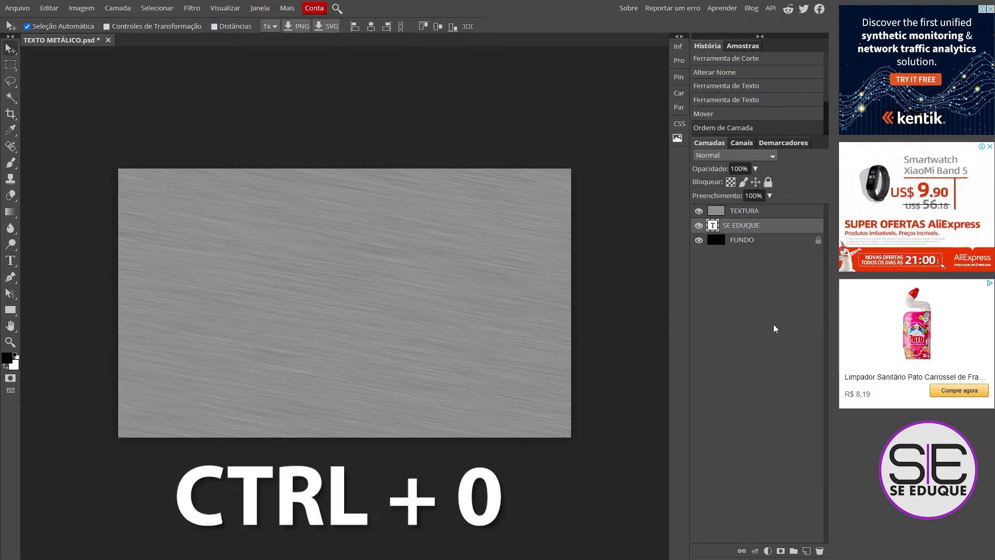
# Clip the TEXTURA layer to the SE EDUQUE text with a clipping mask (Máscara de Corte)
pyautogui.hotkey('ctrl', '0')
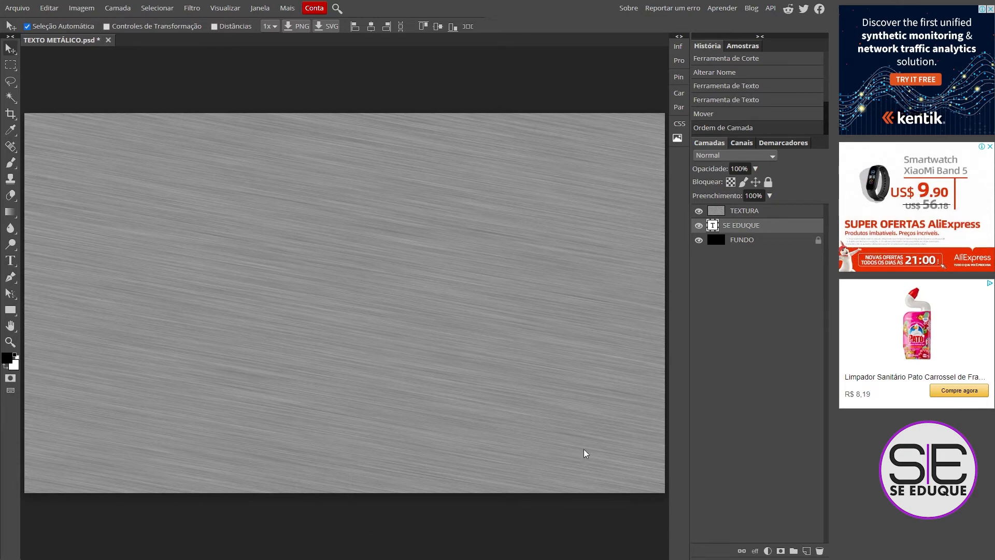
pyautogui.click(771, 212)
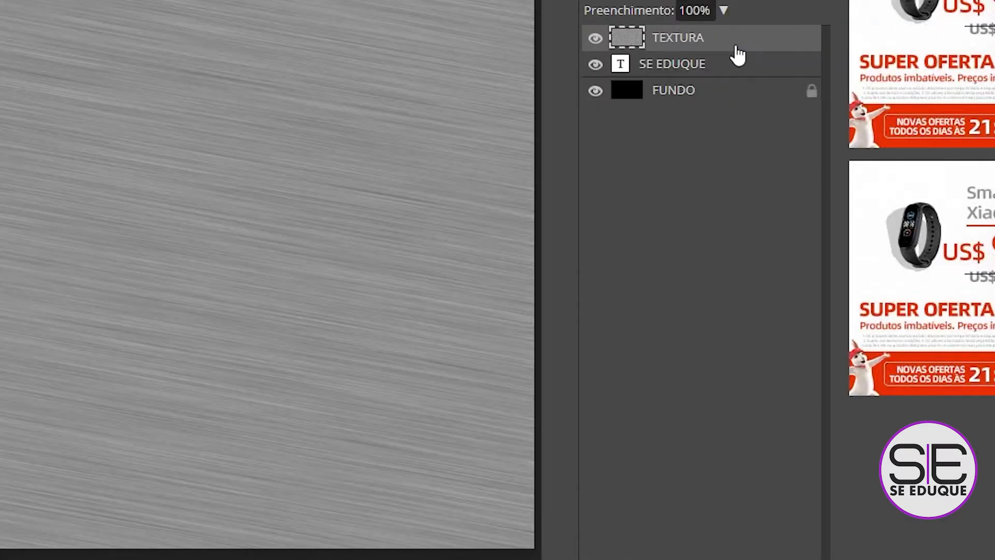
pyautogui.rightClick(736, 42)
pyautogui.press('Escape')
pyautogui.rightClick(741, 38)
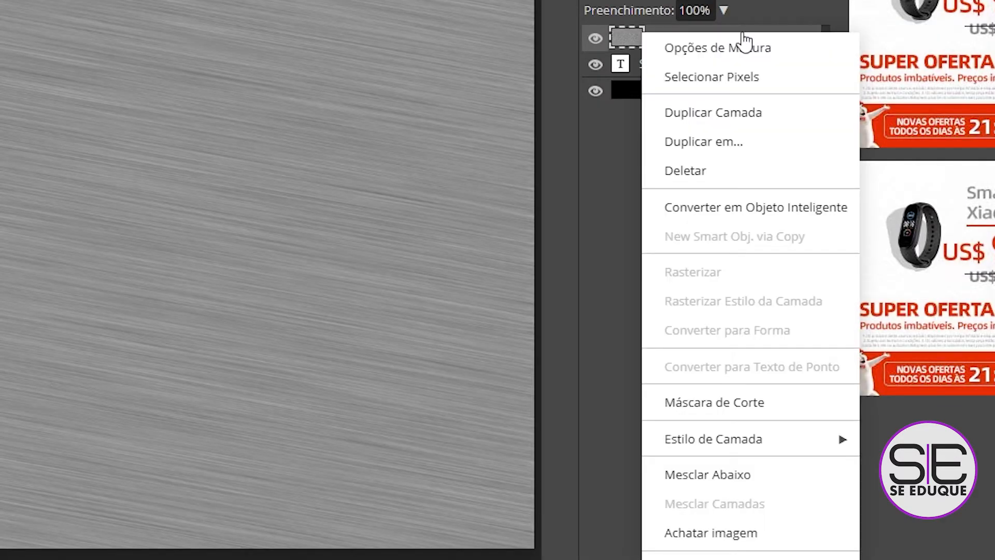
pyautogui.click(751, 400)
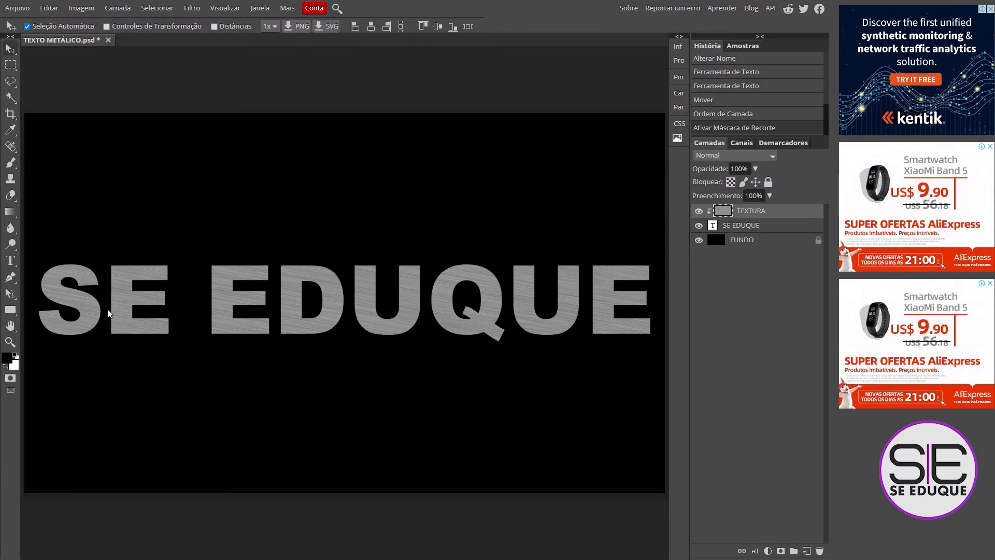
# Enable the Bisel e Relevo layer style on the SE EDUQUE text layer, comparing the letters with and without it
pyautogui.press('z')
pyautogui.moveTo(124, 280); pyautogui.dragTo(164, 282)
pyautogui.moveTo(125, 363); pyautogui.dragTo(330, 294)
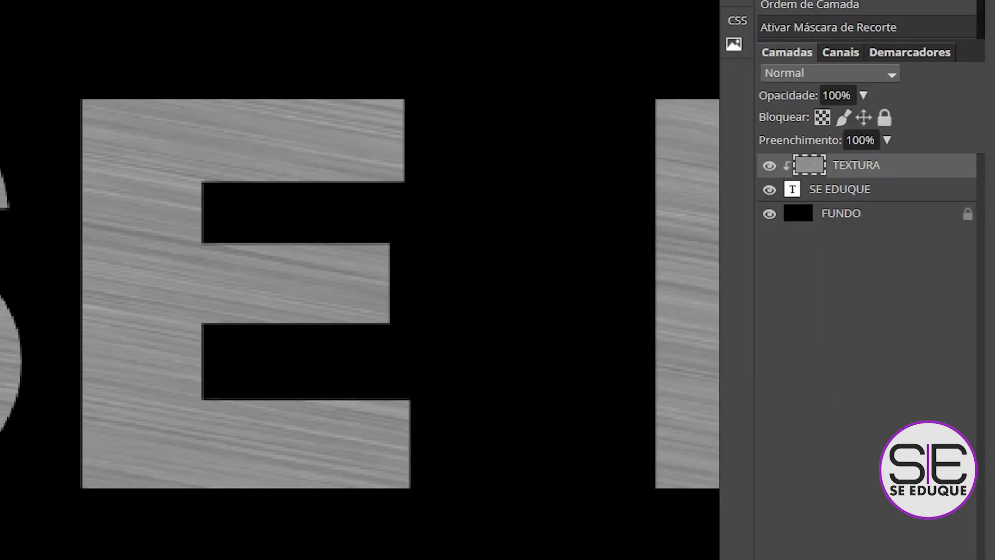
pyautogui.doubleClick(919, 199)
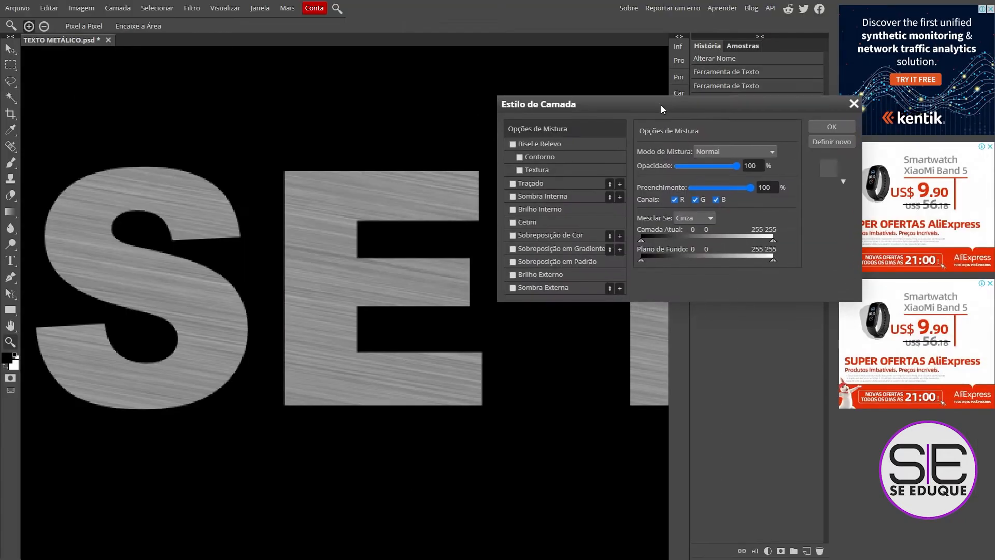
pyautogui.moveTo(661, 107); pyautogui.dragTo(662, 110)
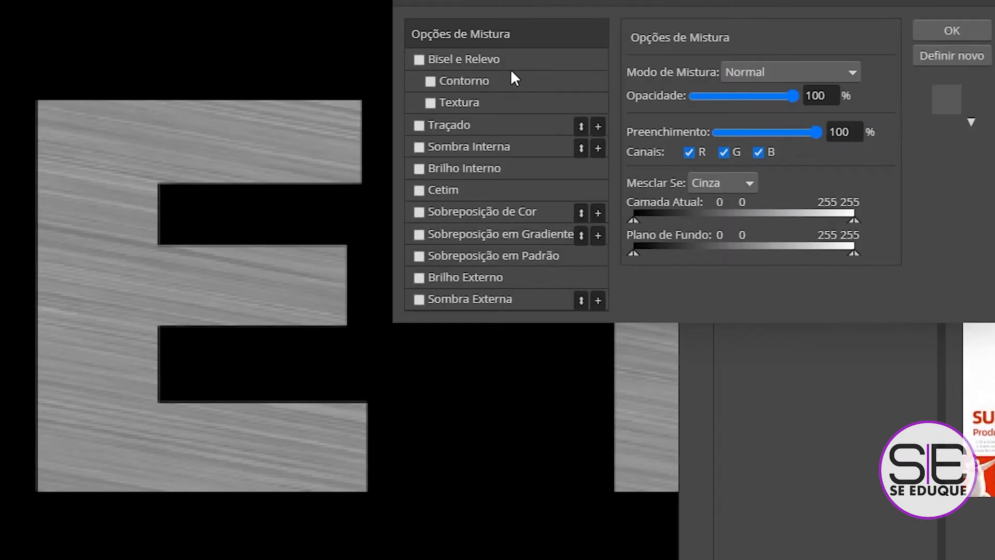
pyautogui.click(471, 59)
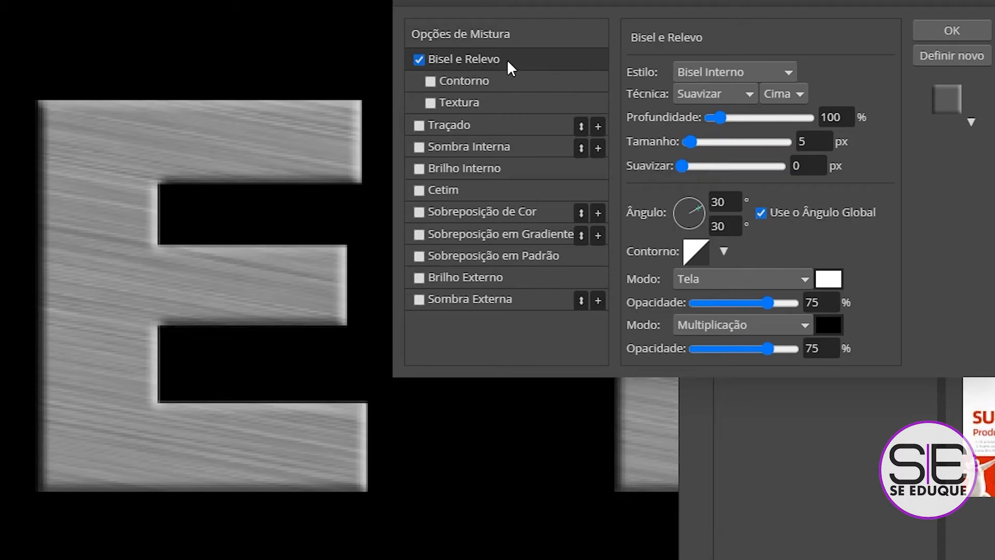
pyautogui.click(420, 59)
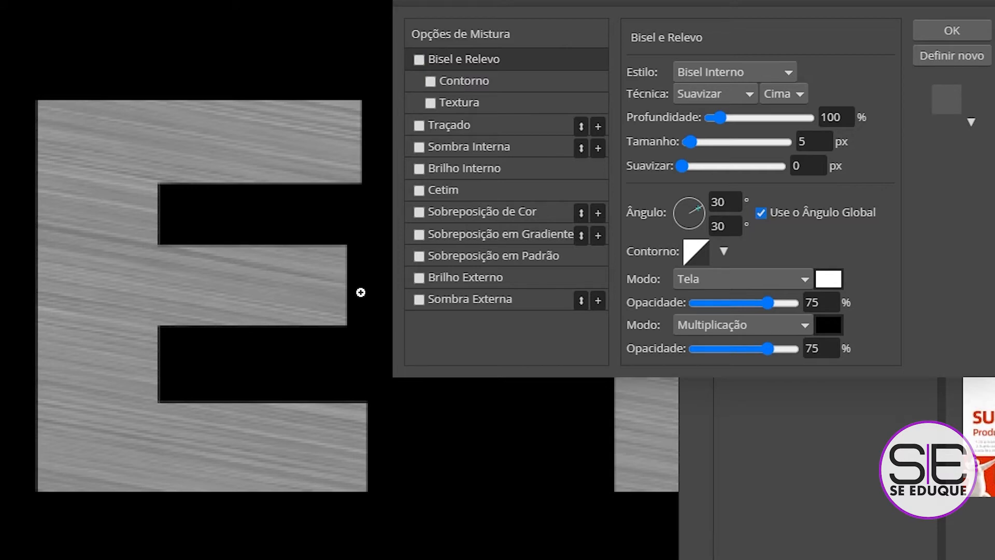
pyautogui.click(419, 60)
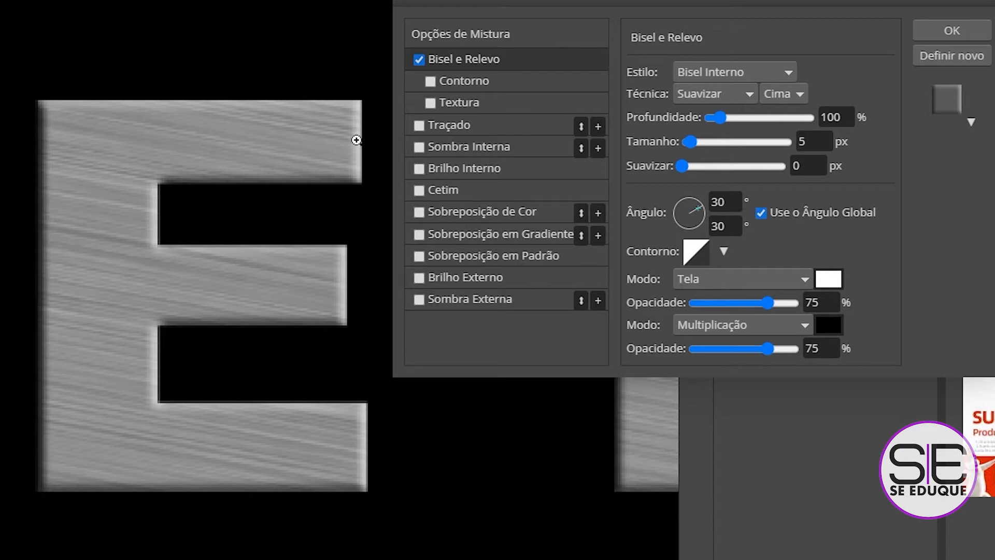
# Set the bevel's depth (Profundidade) to 500% and its size (Tamanho) to 12 px
pyautogui.click(832, 118)
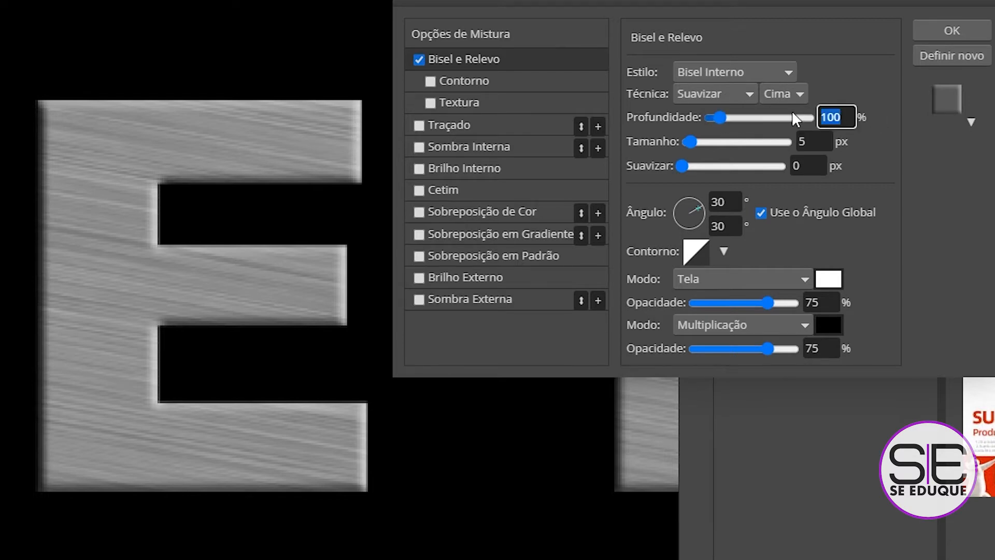
pyautogui.write('500')
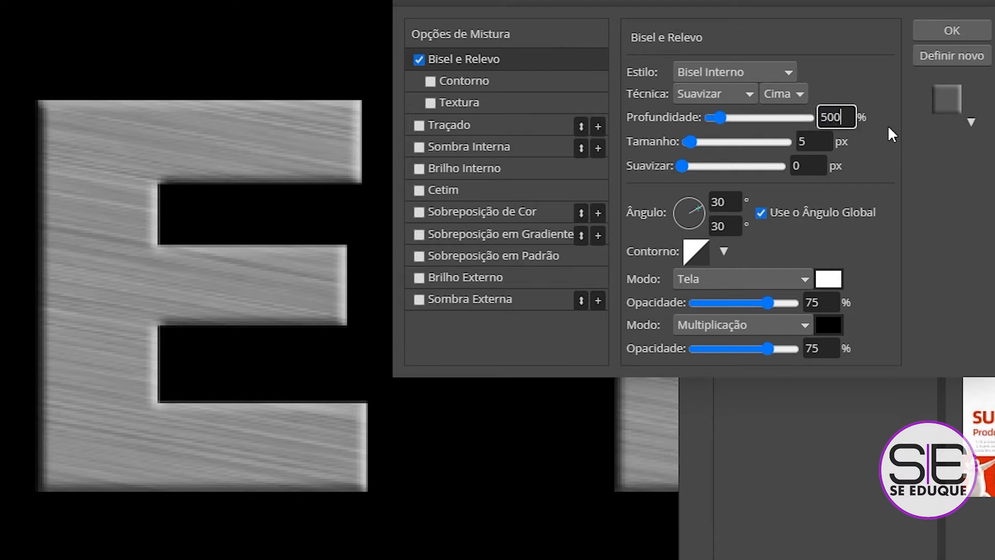
pyautogui.click(906, 138)
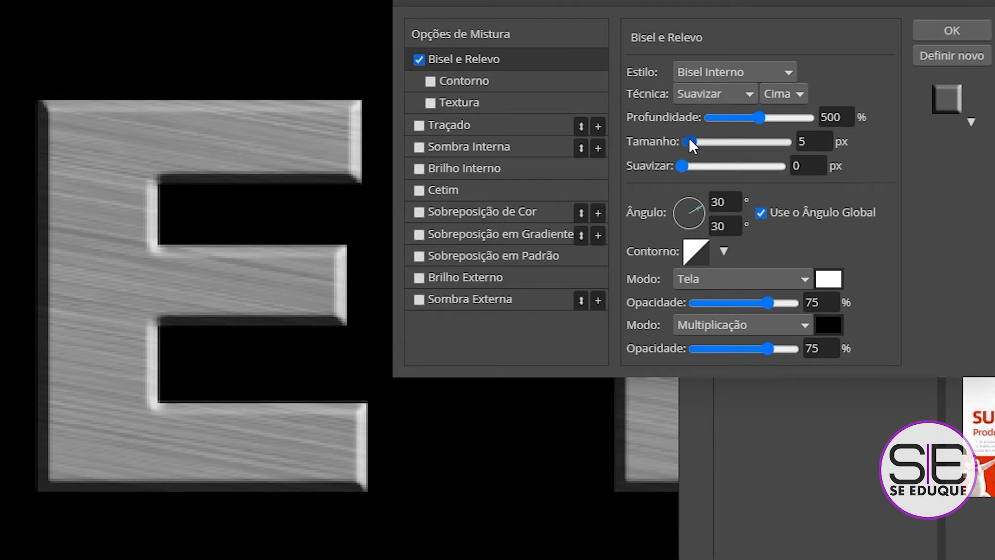
pyautogui.moveTo(689, 140); pyautogui.dragTo(695, 140)
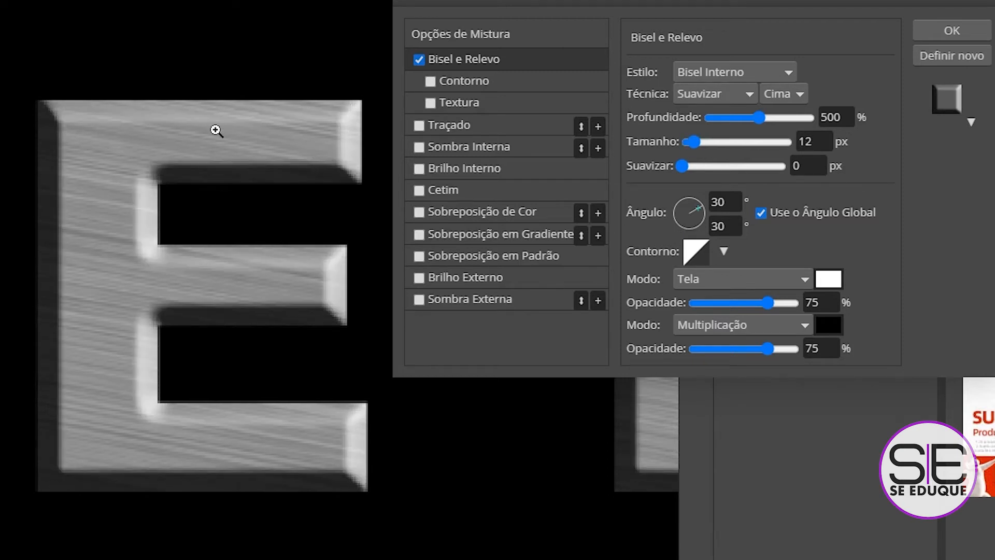
# Set the bevel's size (Tamanho) to 8 px and its light angle (Ângulo) to 120°
pyautogui.click(785, 139)
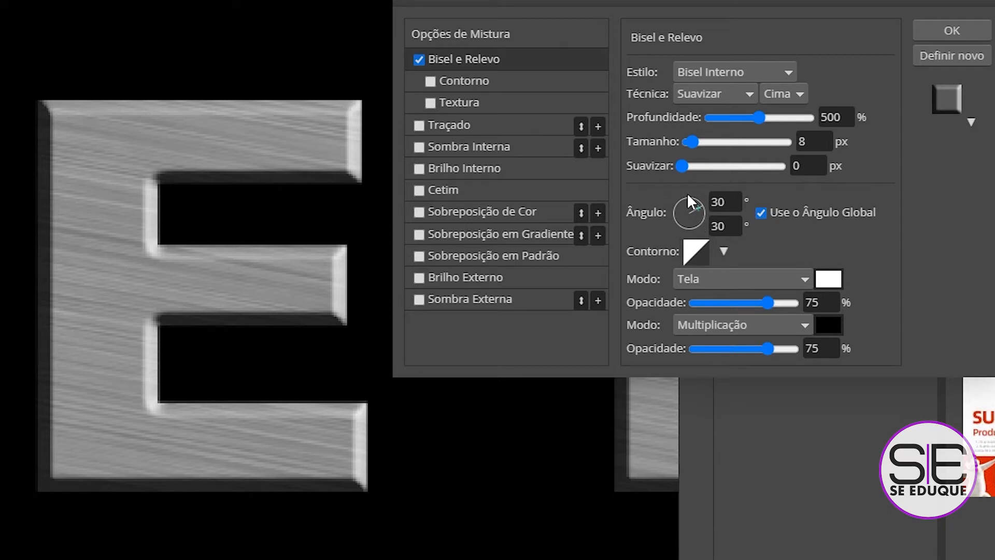
pyautogui.click(707, 197)
pyautogui.click(799, 193)
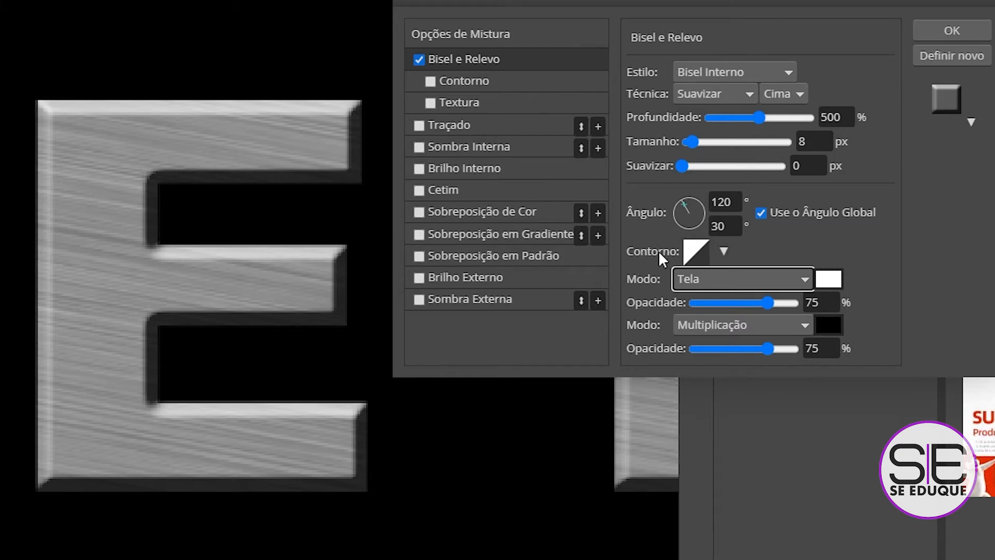
# Try several preset contours (Contorno) on the bevel, including the inverted arch and the stepped one, and return to the linear preset
pyautogui.click(723, 248)
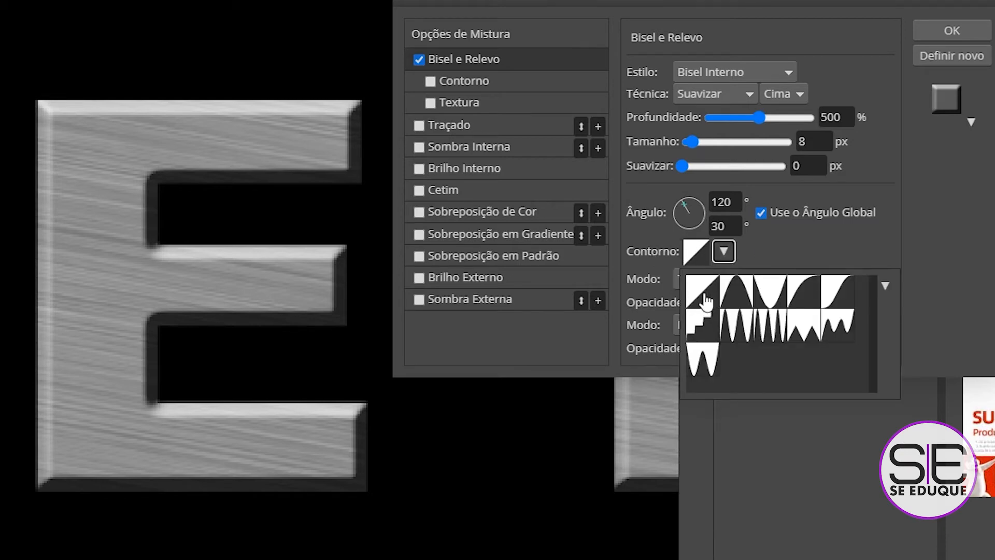
pyautogui.click(768, 298)
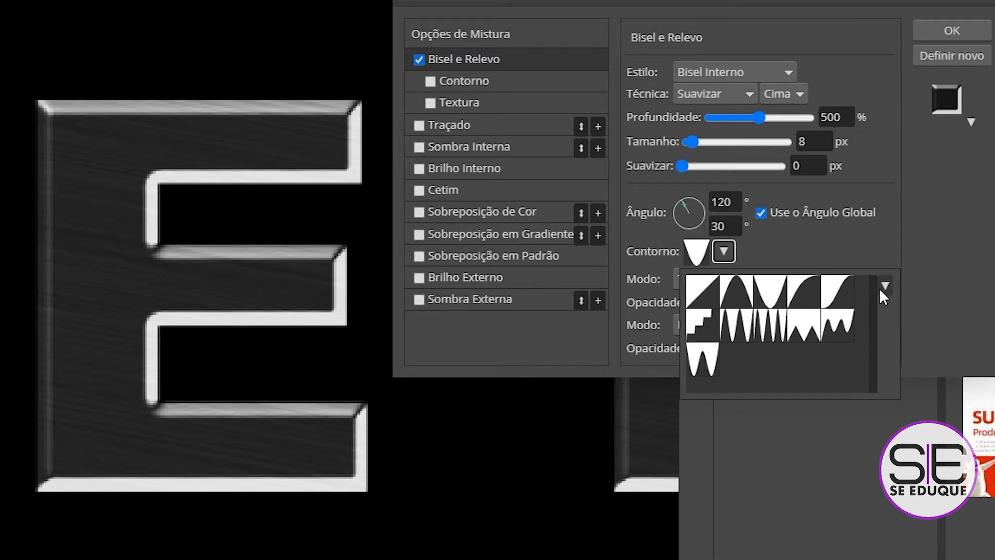
pyautogui.click(707, 364)
pyautogui.click(701, 330)
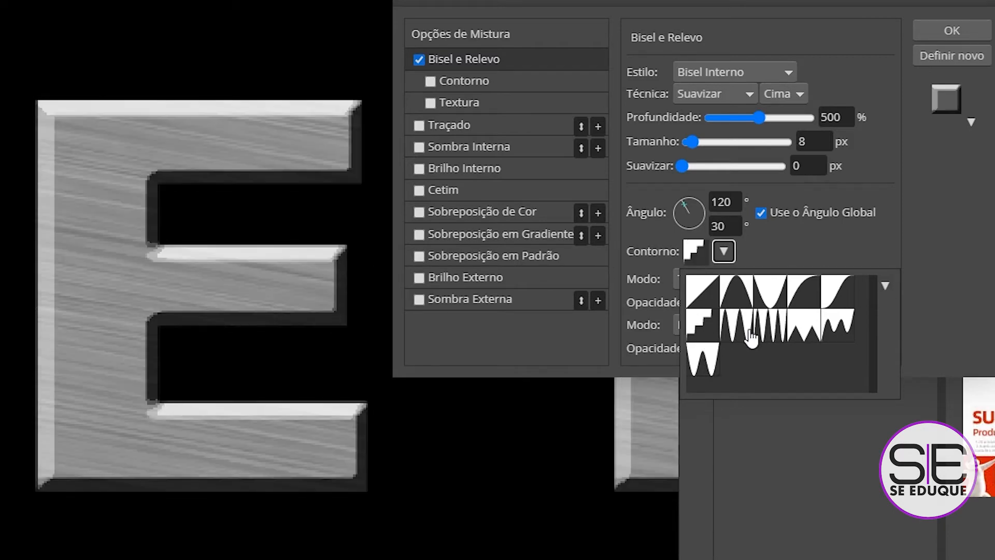
pyautogui.click(702, 291)
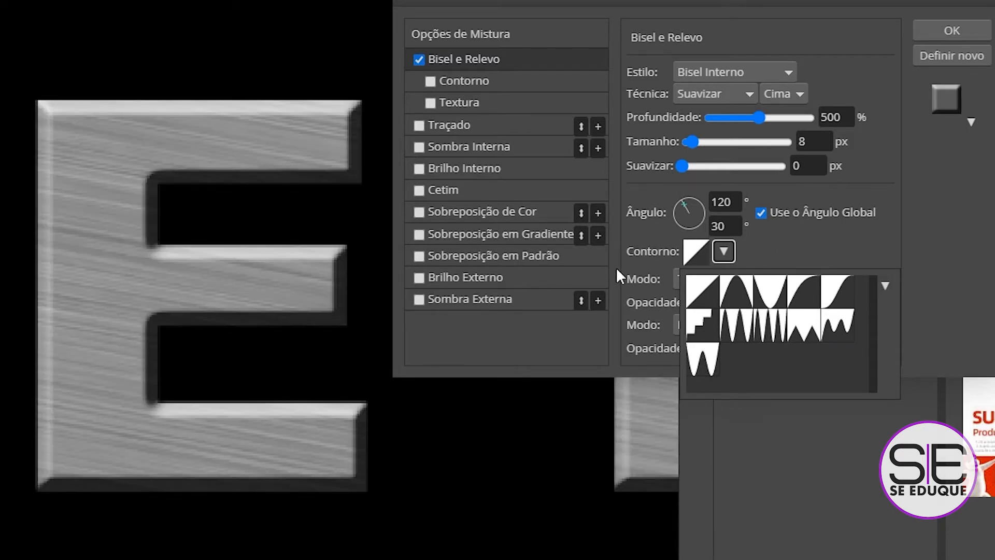
pyautogui.click(819, 242)
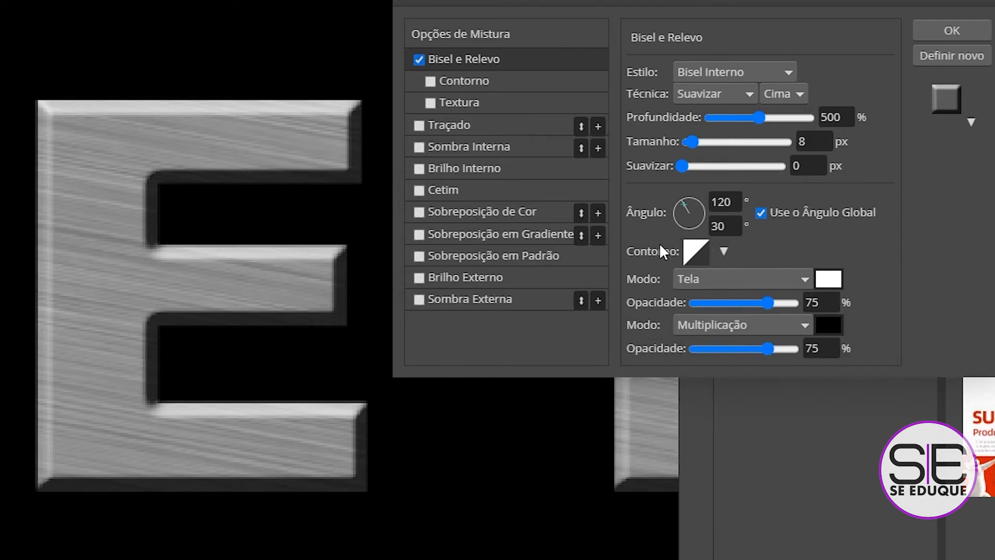
# Open the bevel's contour curve for editing and add seven points spread along its diagonal line
pyautogui.click(695, 251)
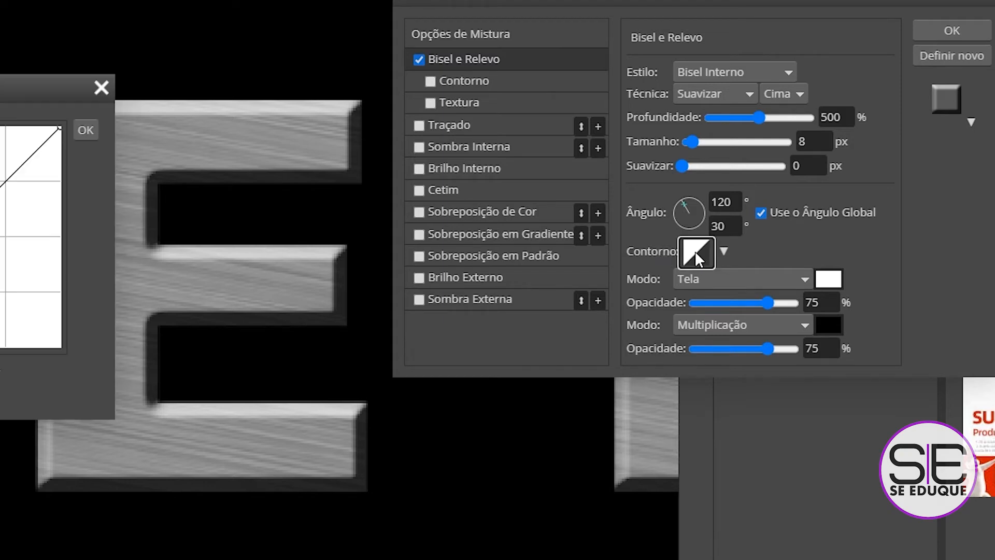
pyautogui.moveTo(2, 87); pyautogui.dragTo(484, 43)
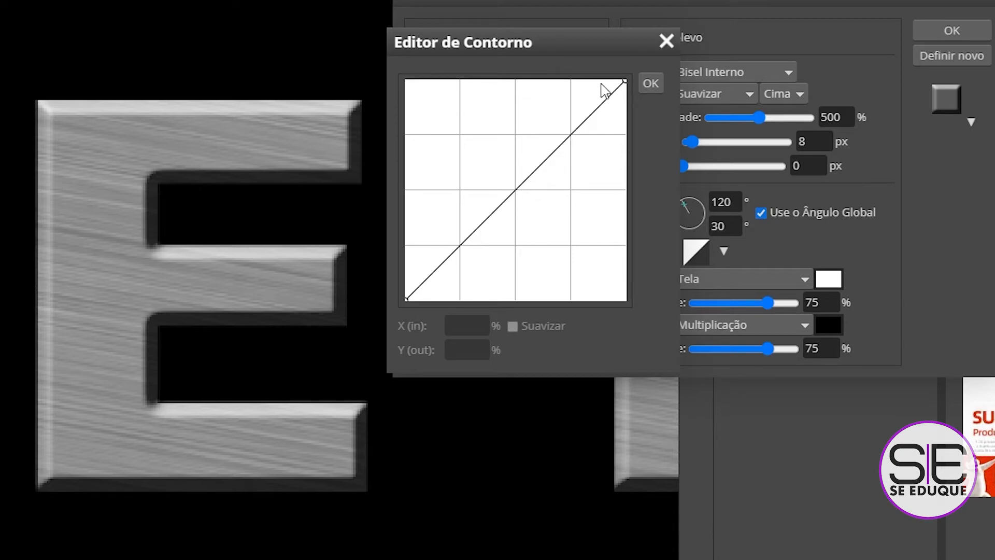
pyautogui.click(444, 262)
pyautogui.click(471, 235)
pyautogui.click(499, 208)
pyautogui.click(522, 188)
pyautogui.click(550, 166)
pyautogui.click(573, 144)
pyautogui.click(590, 123)
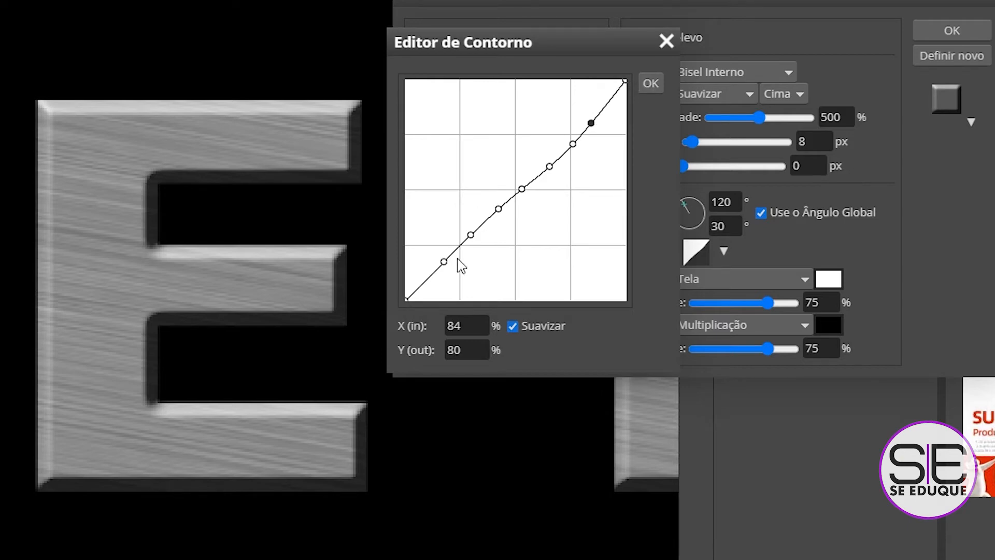
# Shape the contour's first half into a steep rise and high peak, with a peak point at about X 41%, Y 91%
pyautogui.moveTo(444, 263); pyautogui.dragTo(459, 128)
pyautogui.click(471, 233)
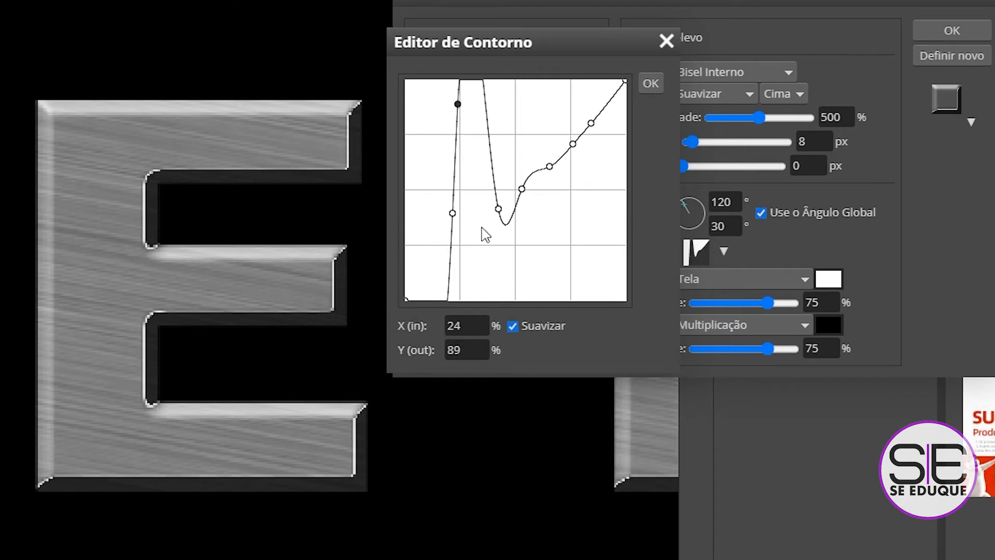
pyautogui.moveTo(498, 209); pyautogui.dragTo(482, 103)
pyautogui.moveTo(453, 213); pyautogui.dragTo(439, 226)
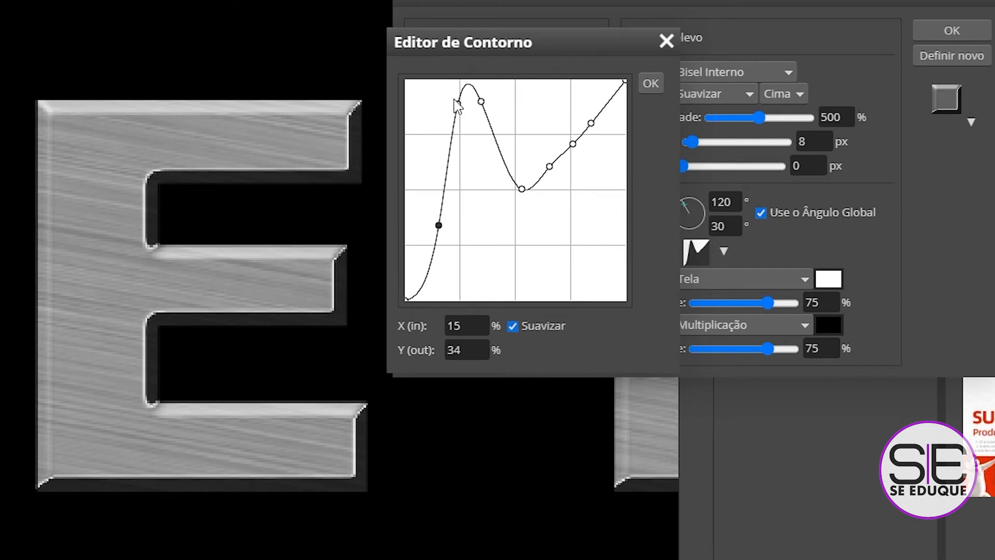
pyautogui.moveTo(458, 104); pyautogui.dragTo(498, 107)
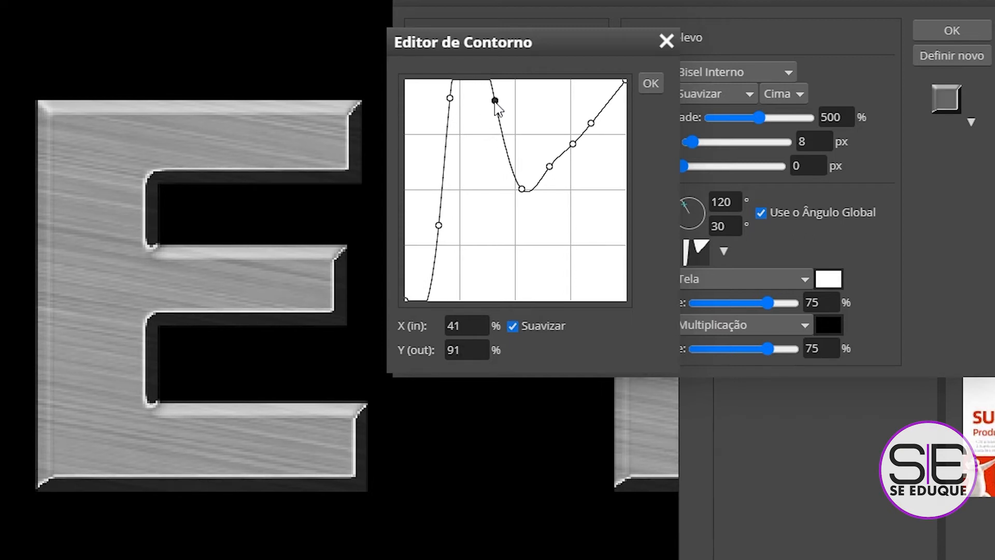
pyautogui.moveTo(438, 225); pyautogui.dragTo(430, 219)
pyautogui.moveTo(521, 190); pyautogui.dragTo(508, 196)
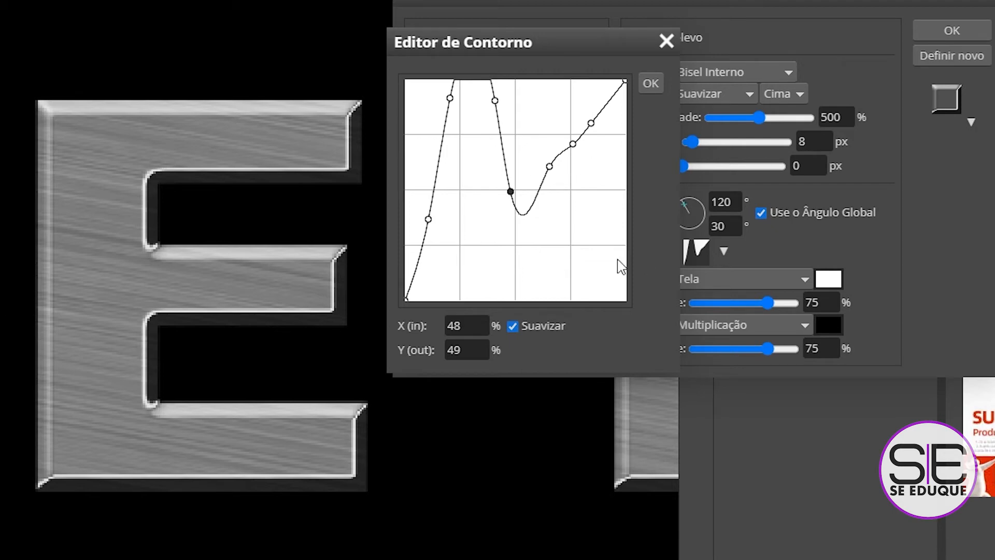
# Shape the contour's second half into a smooth deep valley around two-thirds across that rises to the end point, and apply the curve
pyautogui.moveTo(550, 167)
pyautogui.mouseDown()
pyautogui.moveTo(555, 206)
pyautogui.moveTo(515, 277)
pyautogui.moveTo(518, 263)
pyautogui.moveTo(547, 261)
pyautogui.mouseUp()
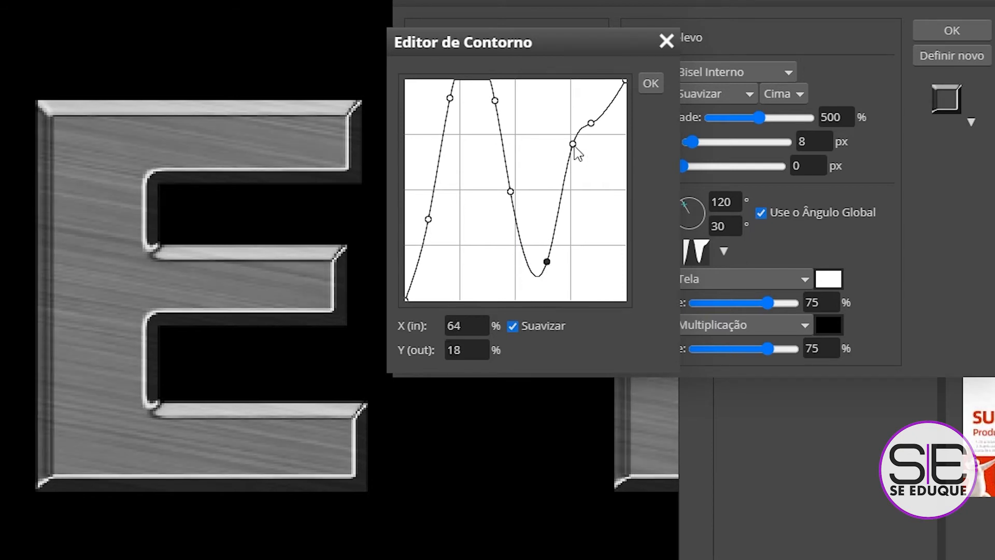
pyautogui.moveTo(574, 145)
pyautogui.mouseDown()
pyautogui.moveTo(569, 290)
pyautogui.moveTo(523, 270)
pyautogui.moveTo(528, 250)
pyautogui.mouseUp()
pyautogui.moveTo(569, 291); pyautogui.dragTo(568, 260)
pyautogui.moveTo(591, 123); pyautogui.dragTo(605, 181)
pyautogui.moveTo(569, 261); pyautogui.dragTo(573, 289)
pyautogui.moveTo(510, 191); pyautogui.dragTo(517, 189)
pyautogui.moveTo(571, 287); pyautogui.dragTo(576, 263)
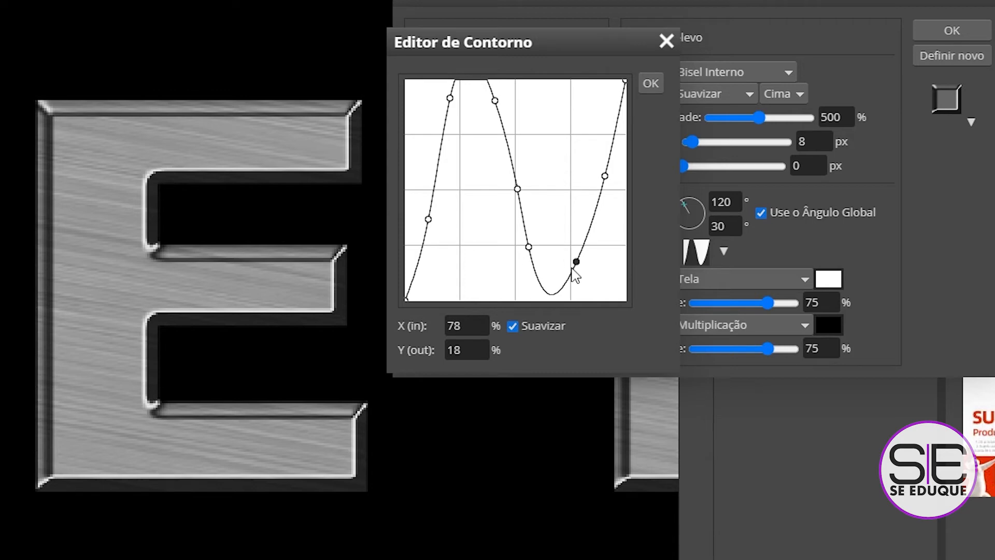
pyautogui.moveTo(573, 266); pyautogui.dragTo(572, 270)
pyautogui.click(651, 83)
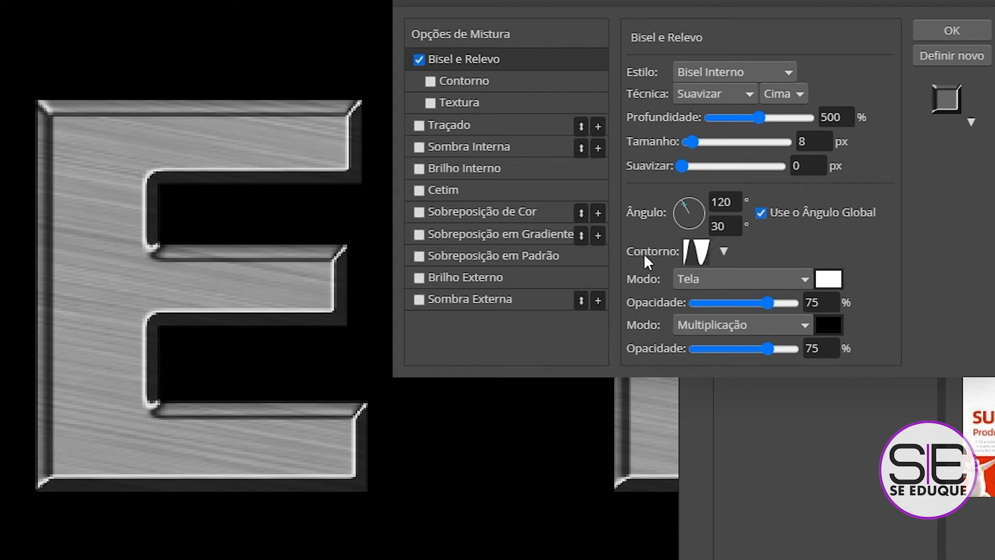
# Save the custom bevel contour as a new preset (Definir novo)
pyautogui.click(724, 251)
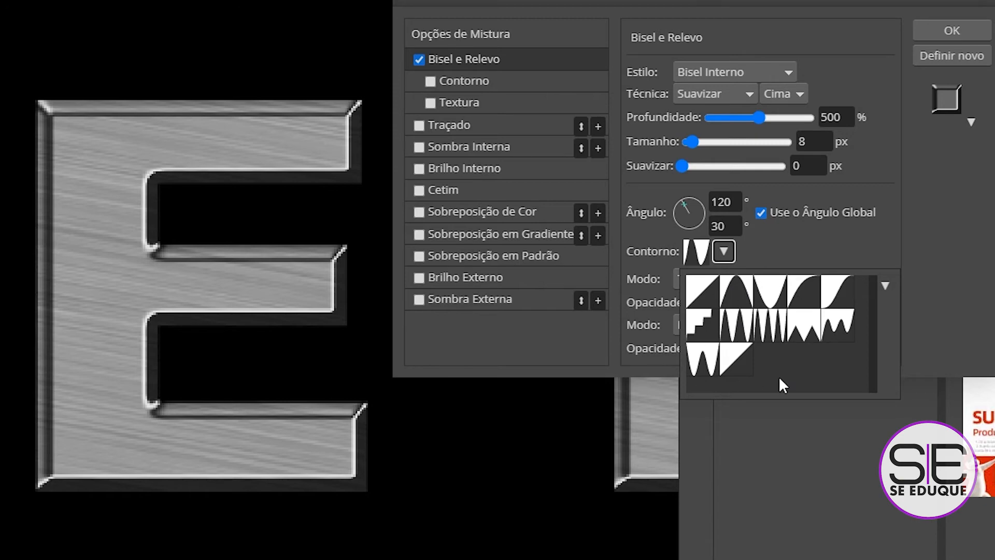
pyautogui.click(885, 286)
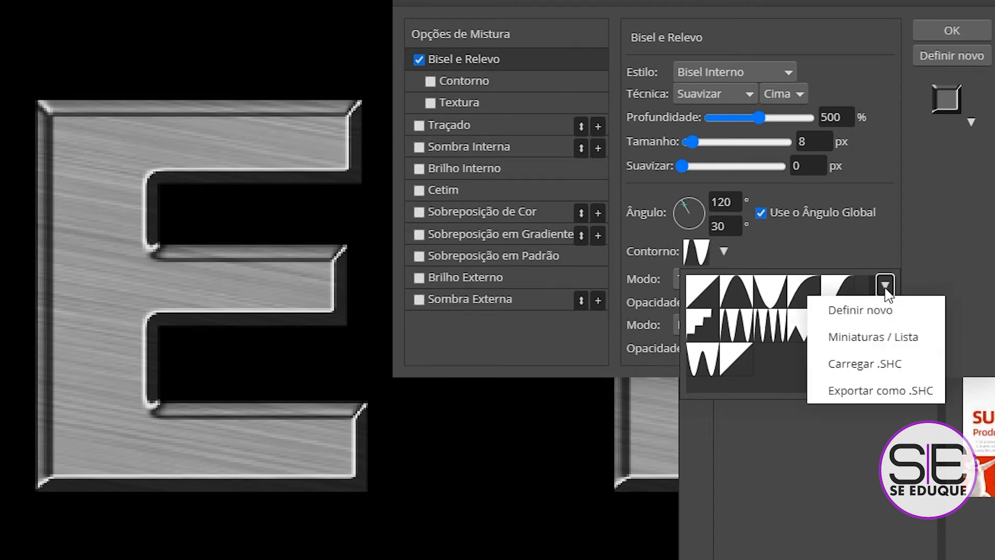
pyautogui.click(886, 318)
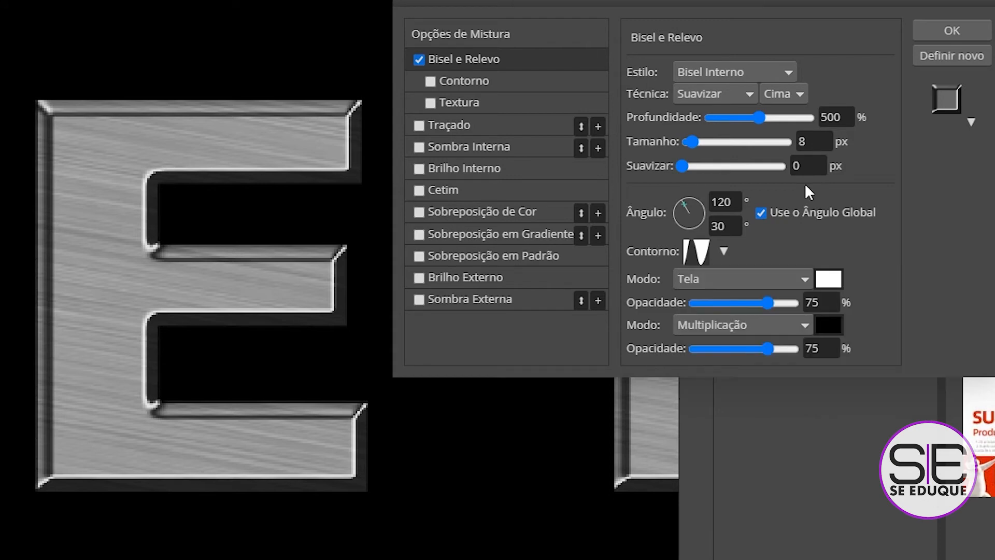
pyautogui.click(725, 251)
# Add a gradient overlay (Sobreposição em Gradiente) to the text with blend mode Sobrepor and 70% opacity
pyautogui.click(470, 235)
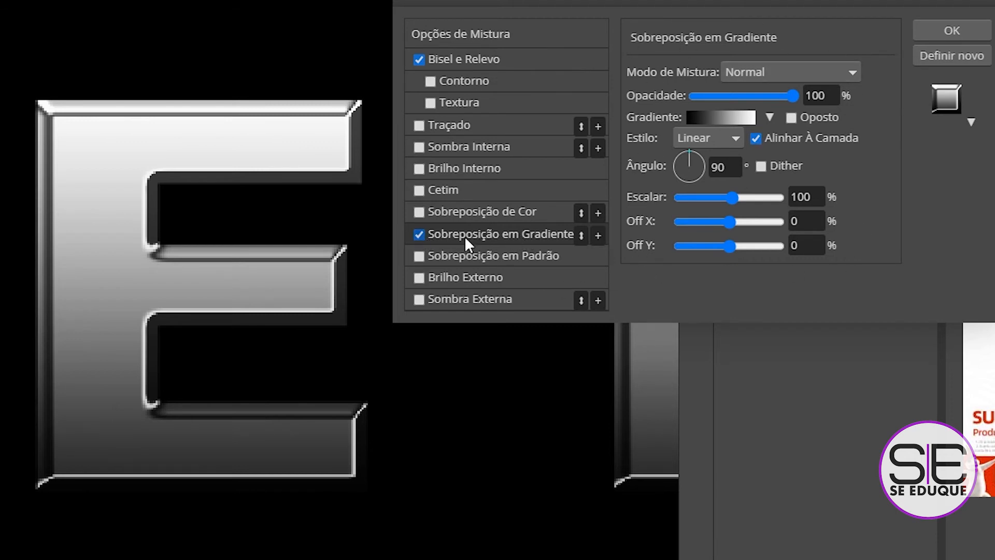
pyautogui.click(763, 70)
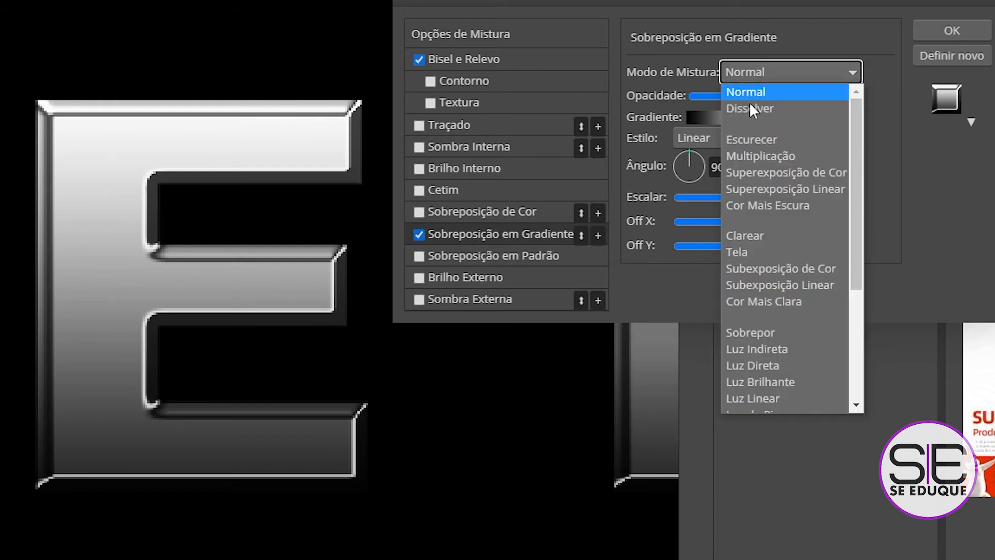
pyautogui.click(757, 334)
pyautogui.click(776, 90)
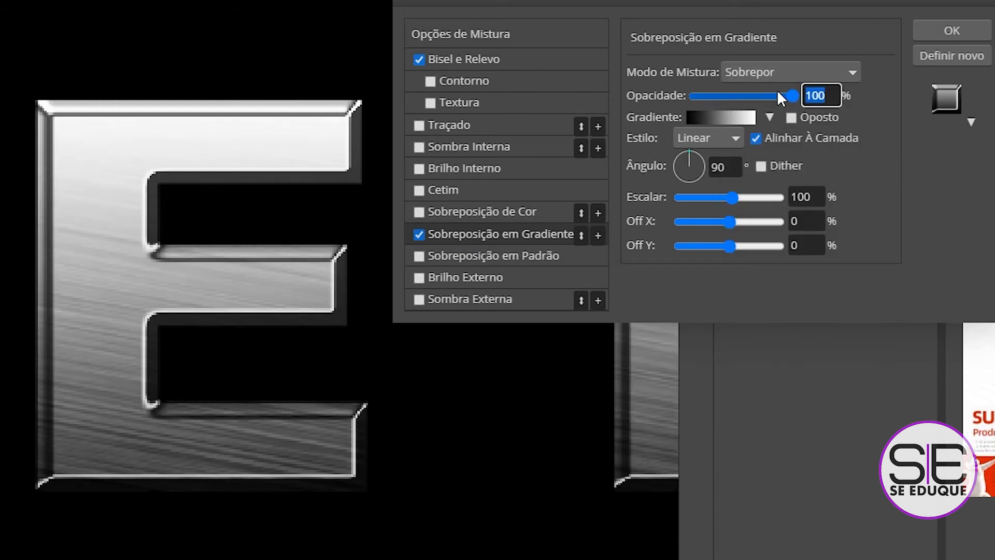
pyautogui.write('70')
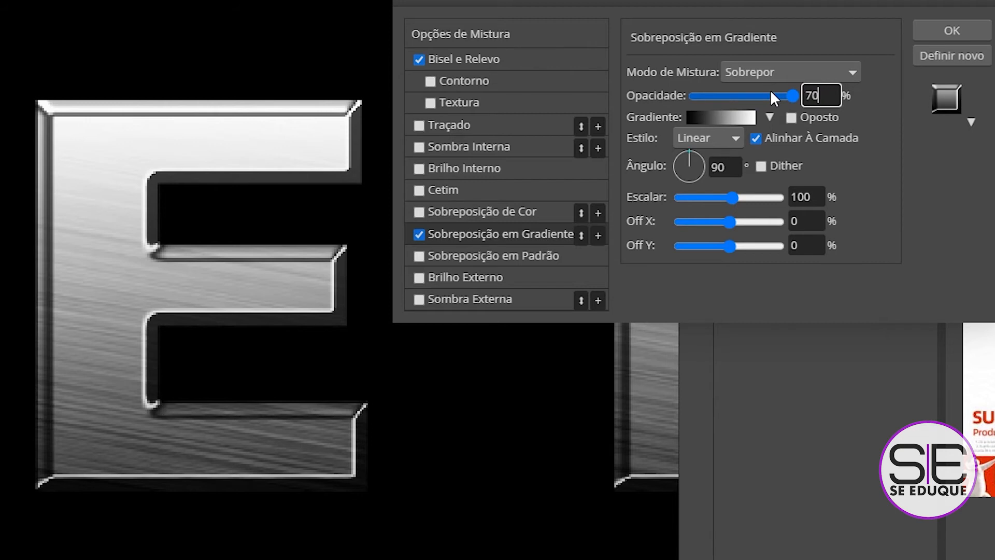
pyautogui.click(867, 160)
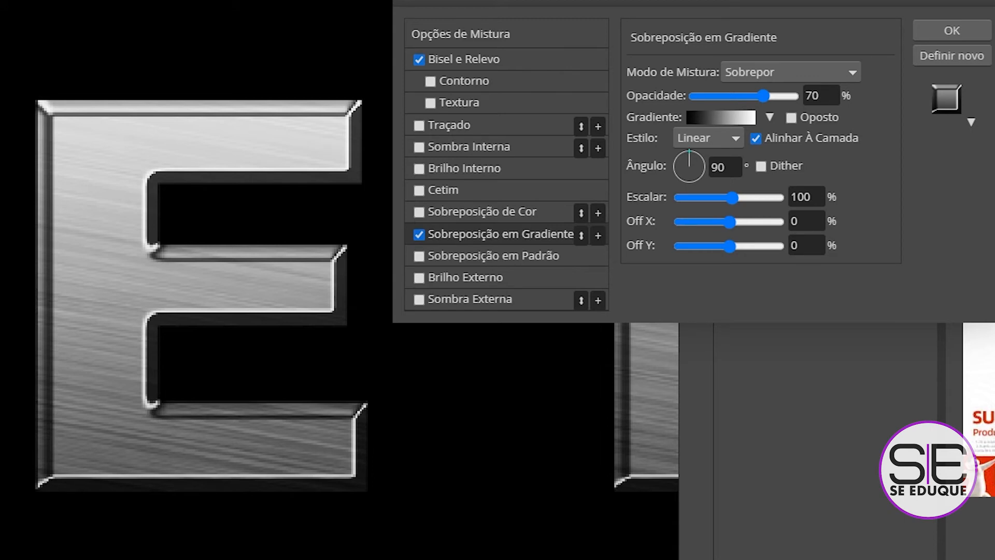
# Compare the letters with and without the gradient overlay, keep it enabled, and apply the layer styles
pyautogui.click(418, 235)
pyautogui.click(419, 235)
pyautogui.click(951, 31)
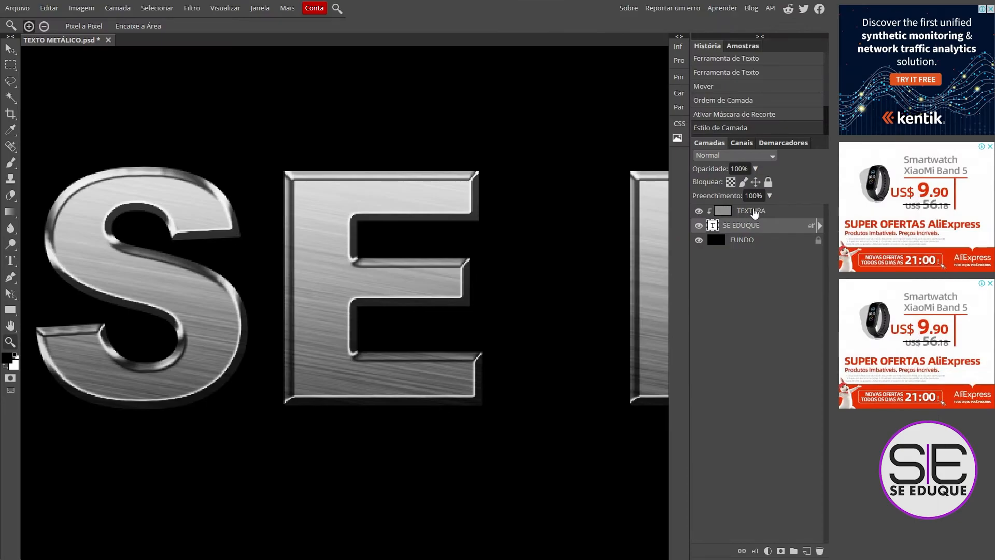
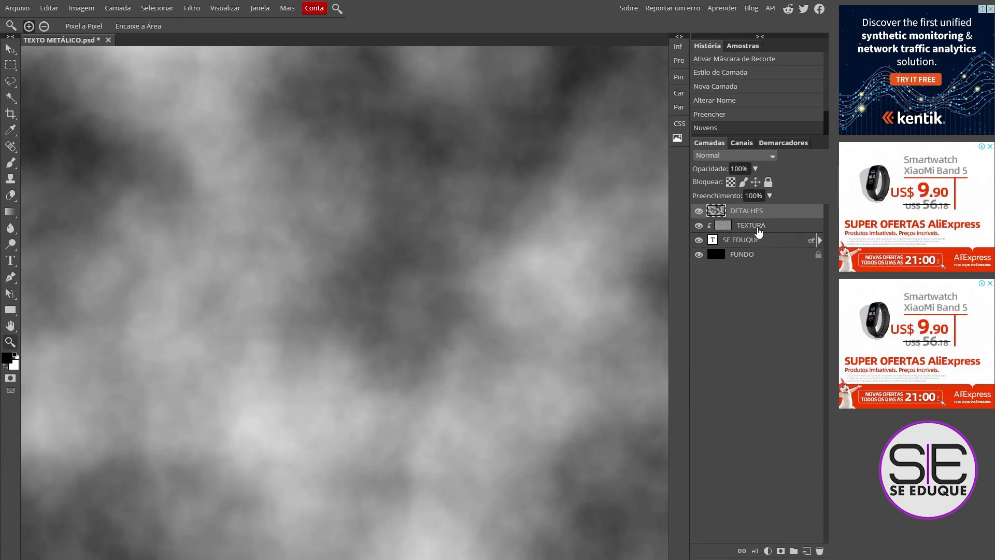
# Clip the DETALHES clouds layer to the text with a clipping mask, comparing the letters with the layer hidden and shown
pyautogui.rightClick(781, 213)
pyautogui.click(781, 416)
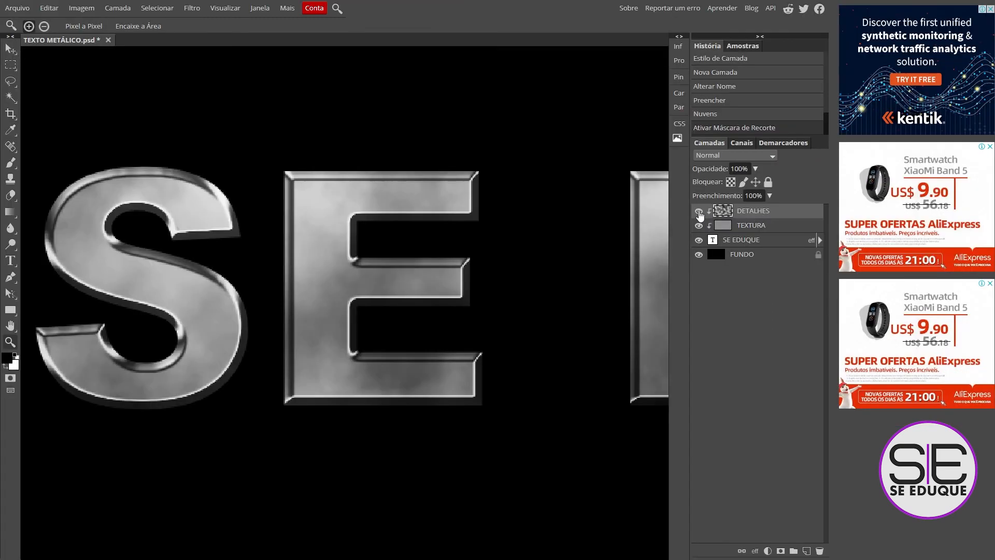
pyautogui.click(515, 37)
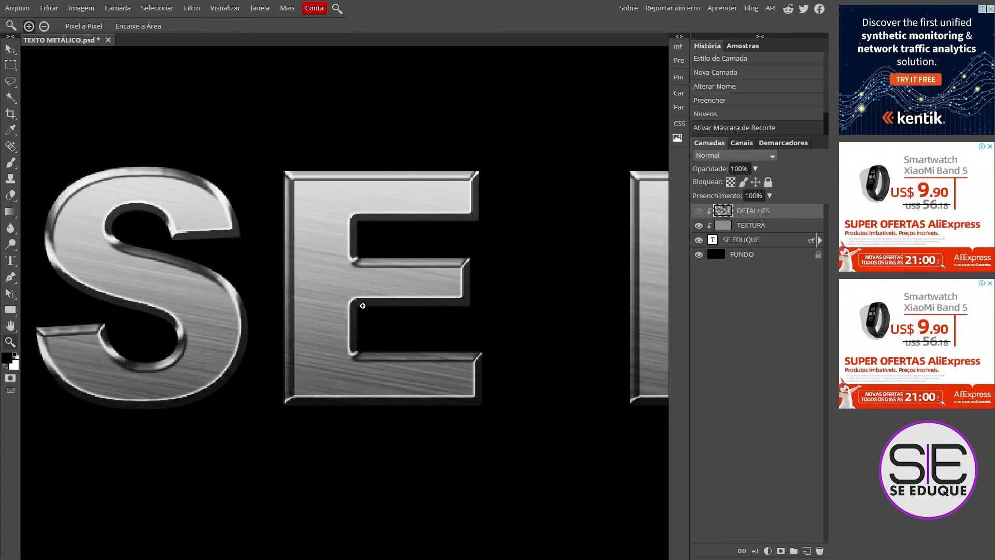
pyautogui.click(699, 211)
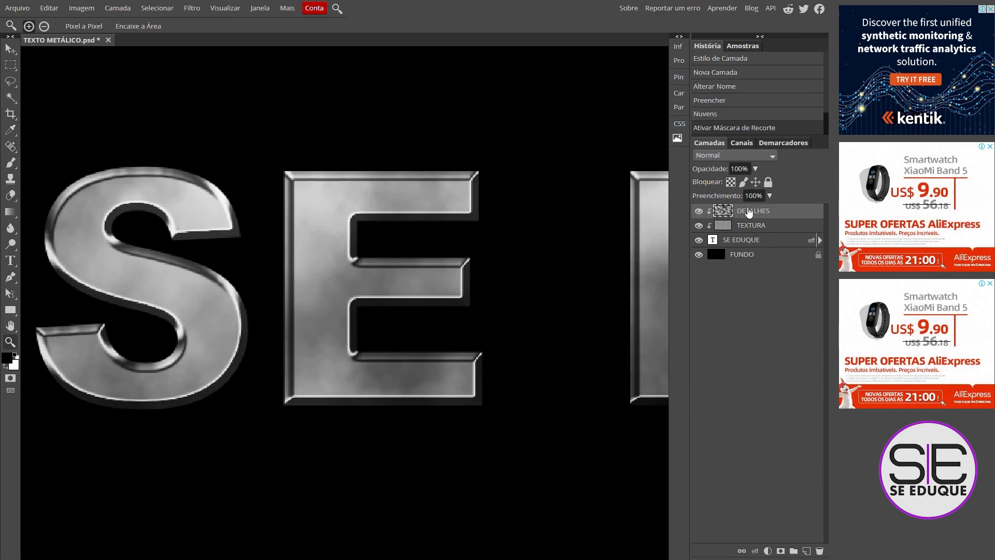
# Apply a 10 px Gaussian blur (Desfoque Gaussiano) to the DETALHES layer and set its blend mode to Sobrepor
pyautogui.click(193, 9)
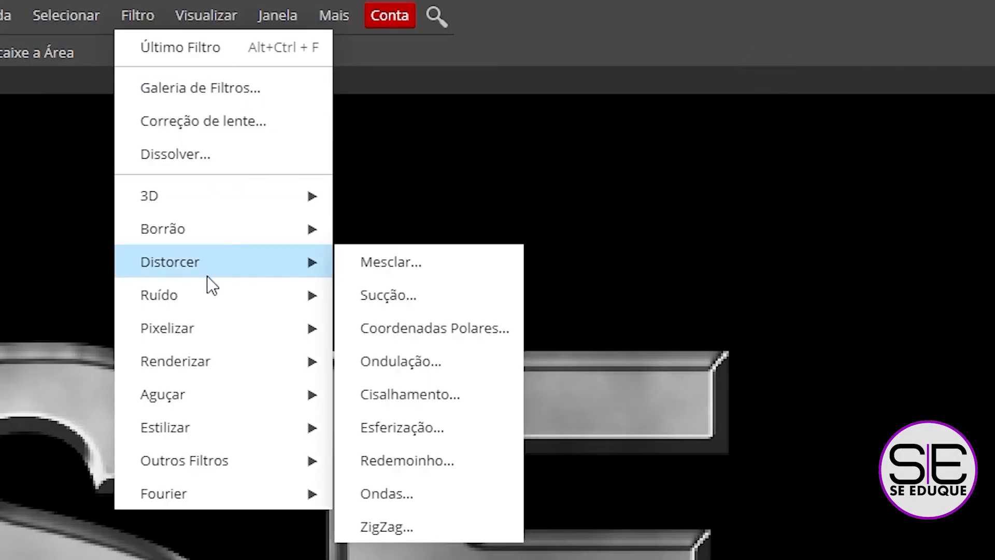
pyautogui.moveTo(228, 114)
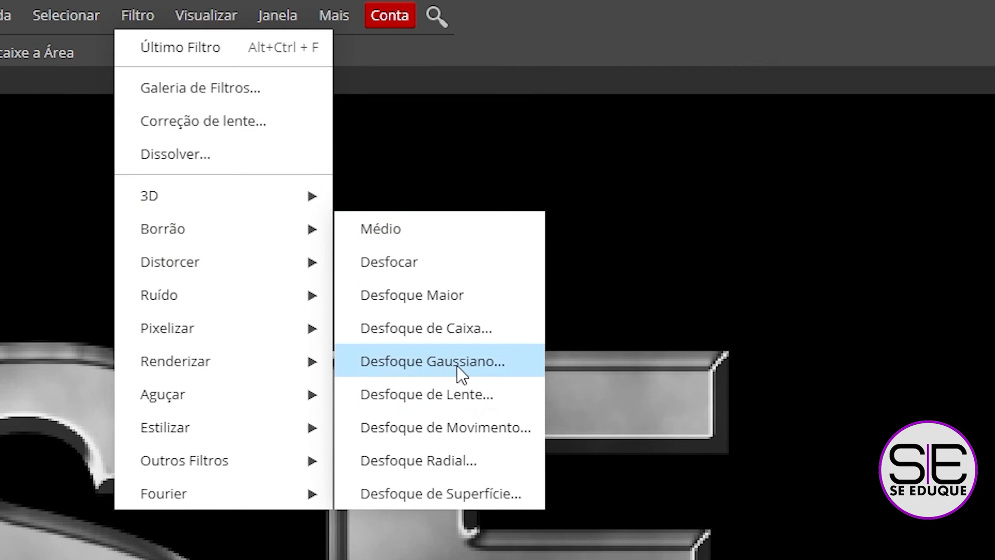
pyautogui.click(461, 365)
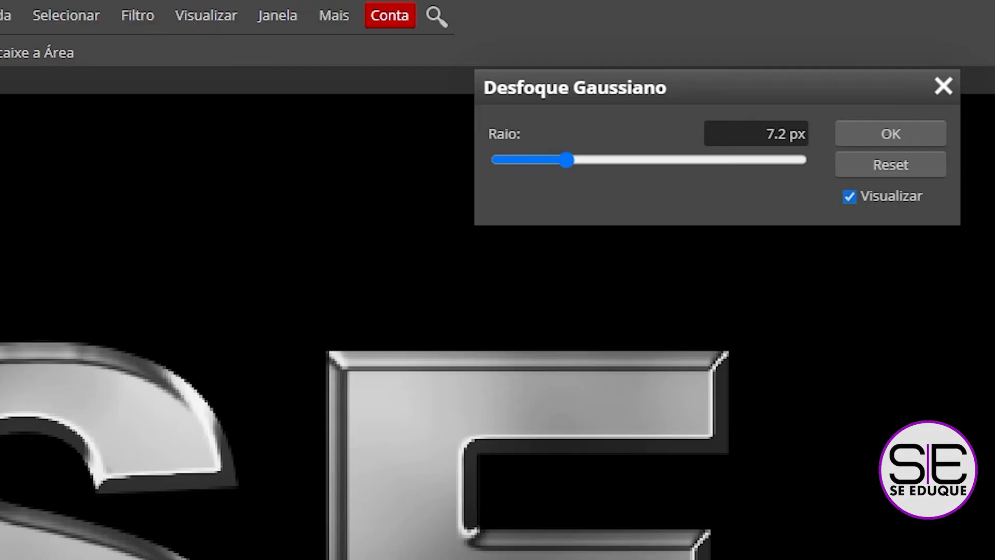
pyautogui.click(759, 129)
pyautogui.moveTo(759, 130); pyautogui.dragTo(808, 133)
pyautogui.write('10')
pyautogui.press('Return')
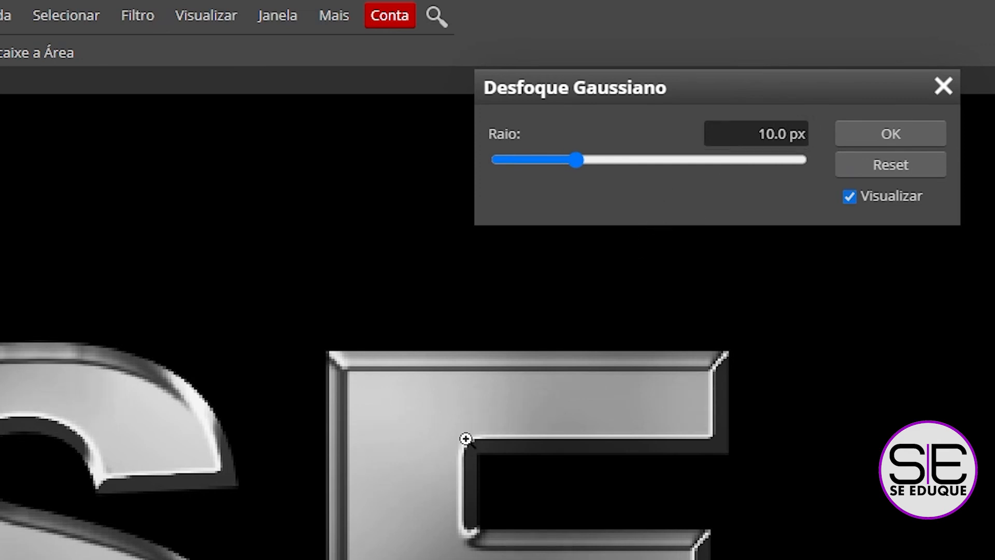
pyautogui.click(850, 196)
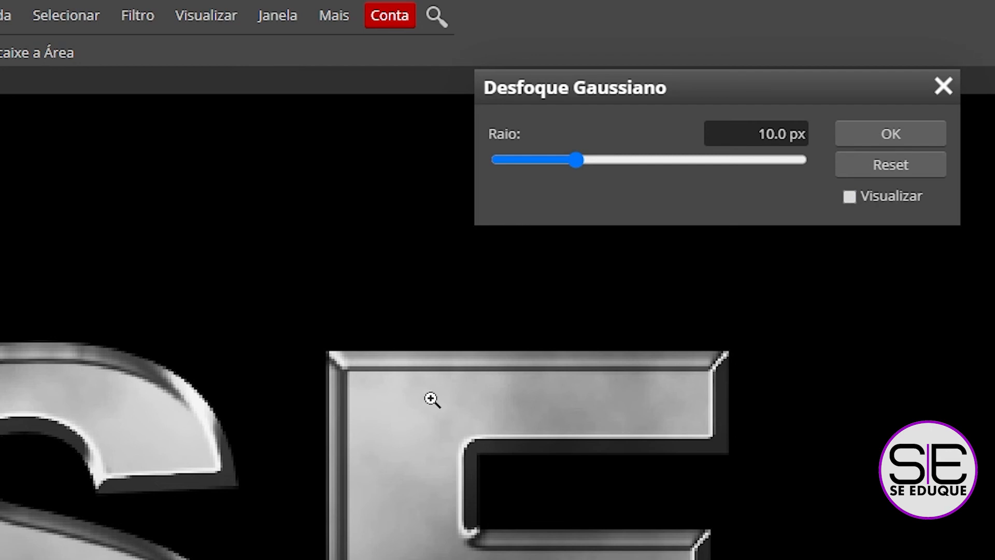
pyautogui.click(848, 197)
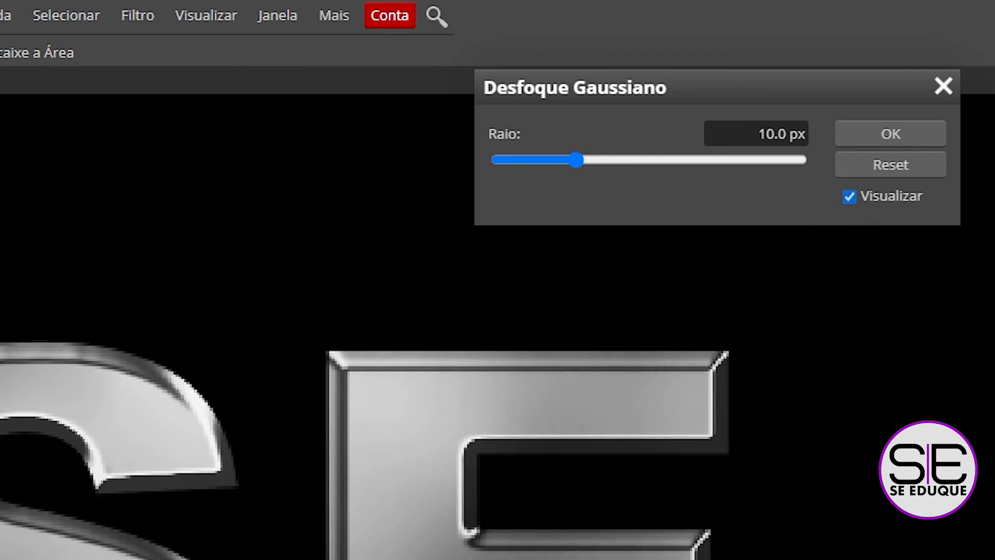
pyautogui.click(888, 136)
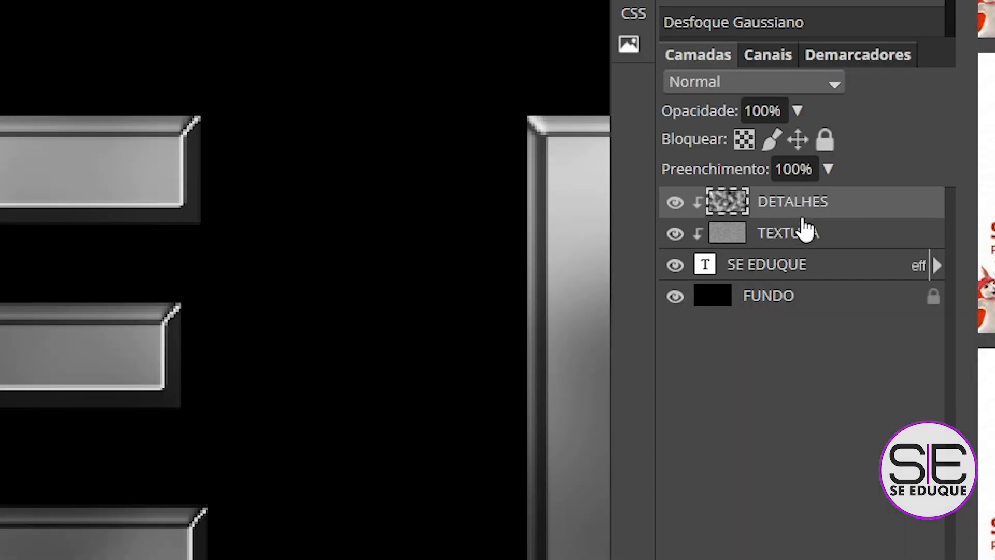
pyautogui.click(700, 89)
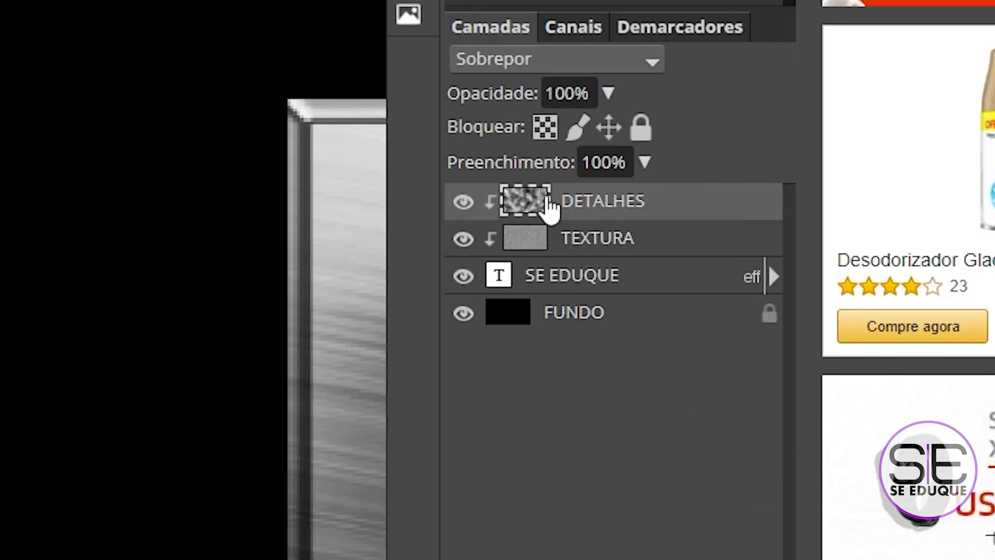
# Add a layer named SUJEIRA above DETALHES and fill it with white, hiding all the other layers
pyautogui.click(710, 559)
pyautogui.doubleClick(600, 202)
pyautogui.write('SUJEIRA')
pyautogui.press('Return')
pyautogui.moveTo(424, 172); pyautogui.dragTo(424, 259)
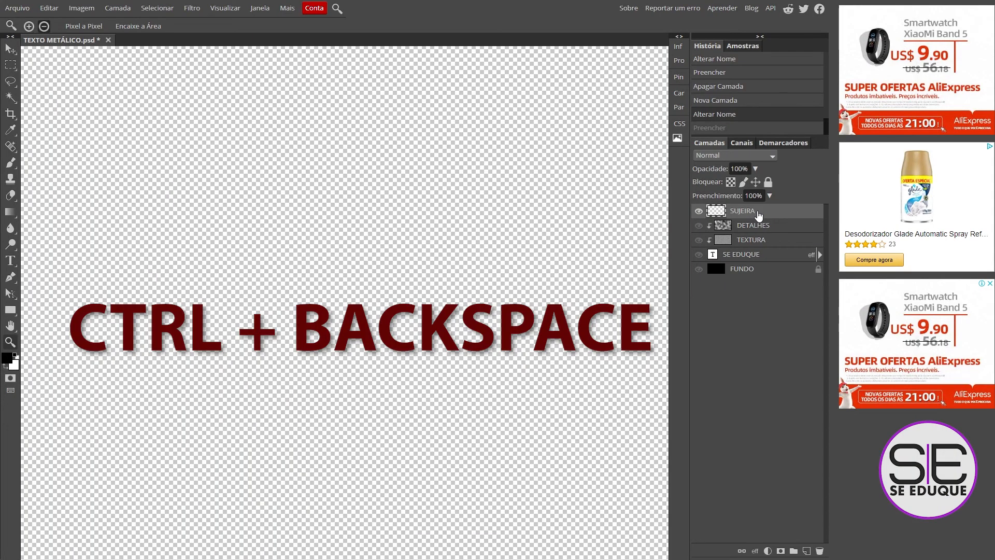
pyautogui.hotkey('ctrl', 'BackSpace')
# Add monochromatic noise (Adicionar Ruído) to the SUJEIRA layer with an amount of 500% and Gaussian distribution
pyautogui.click(191, 7)
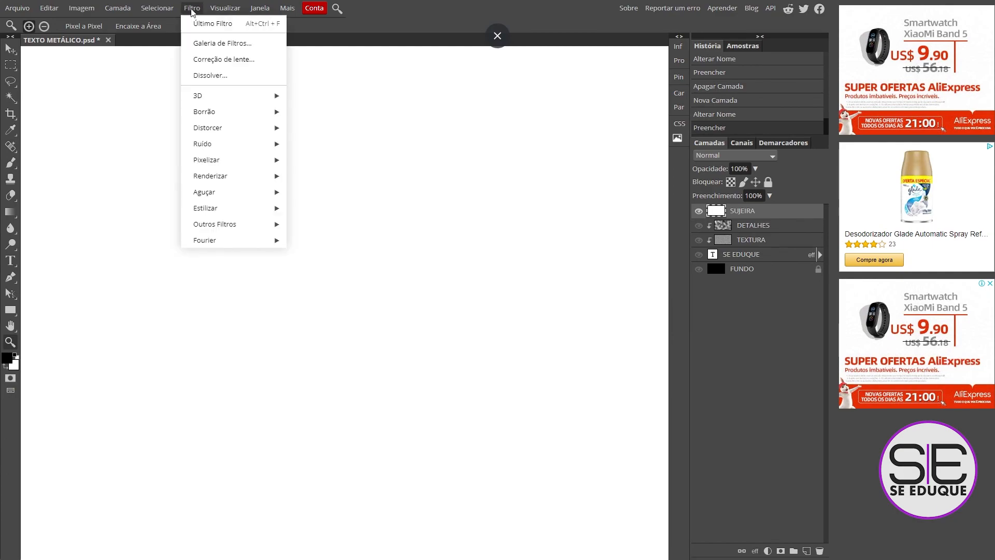
pyautogui.moveTo(202, 143)
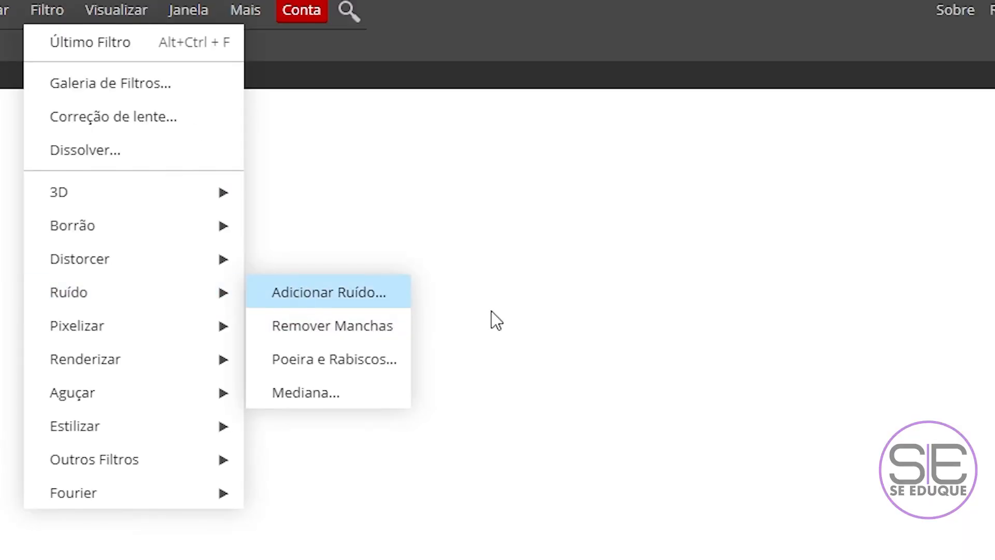
pyautogui.click(303, 293)
pyautogui.moveTo(443, 82); pyautogui.dragTo(541, 201)
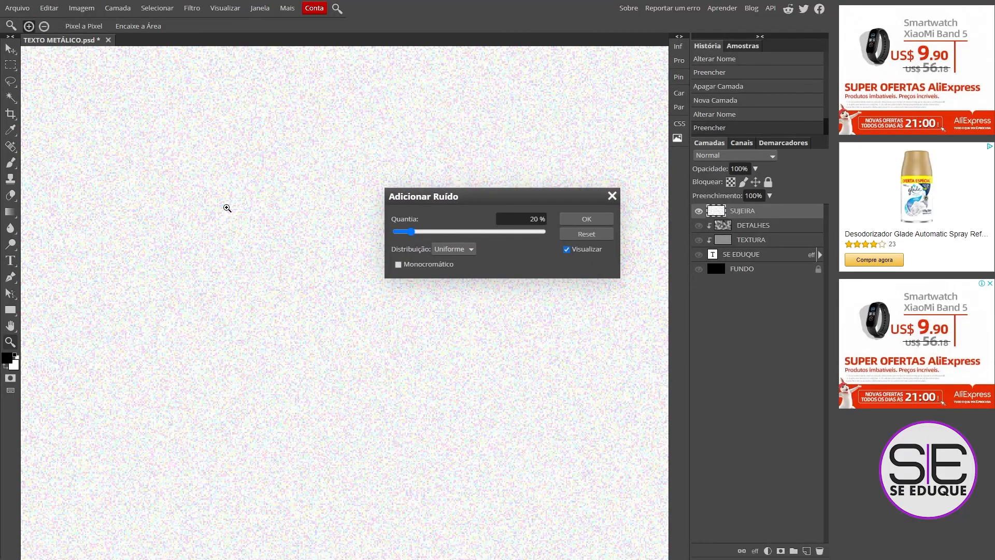
pyautogui.click(534, 218)
pyautogui.write('500')
pyautogui.click(454, 249)
pyautogui.click(455, 260)
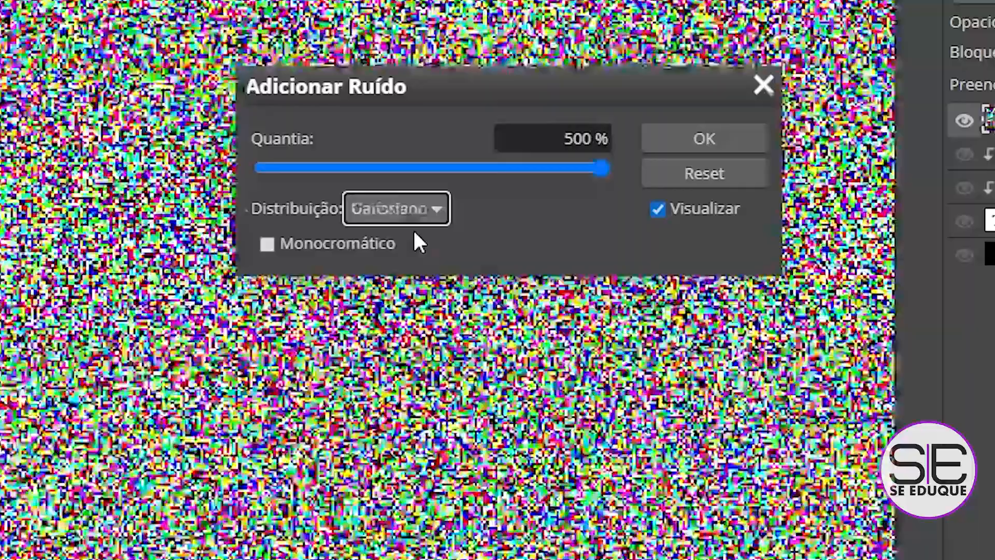
pyautogui.click(267, 244)
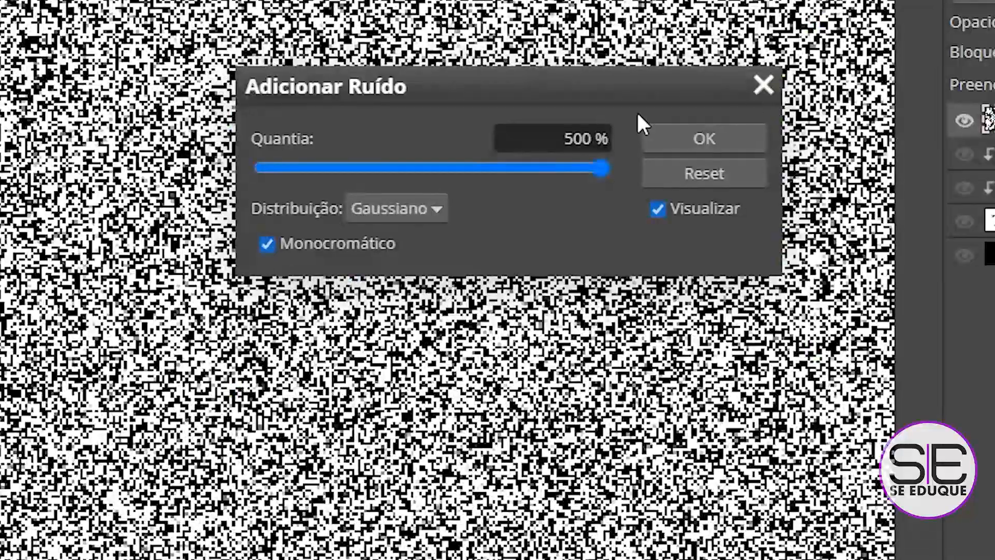
pyautogui.click(697, 142)
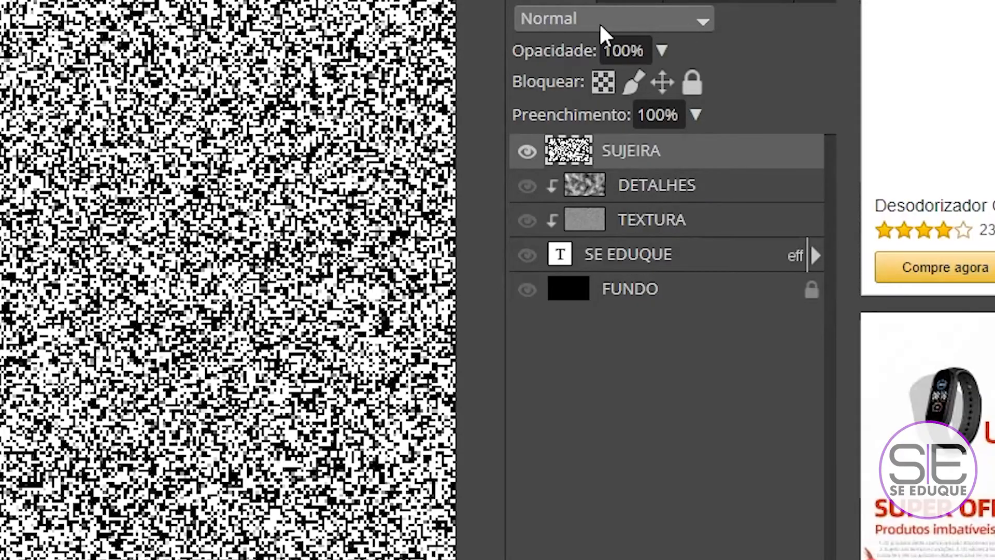
# Set the SUJEIRA layer's blend mode to Multiplicação and clip it to the text, showing the hidden layers again
pyautogui.click(700, 21)
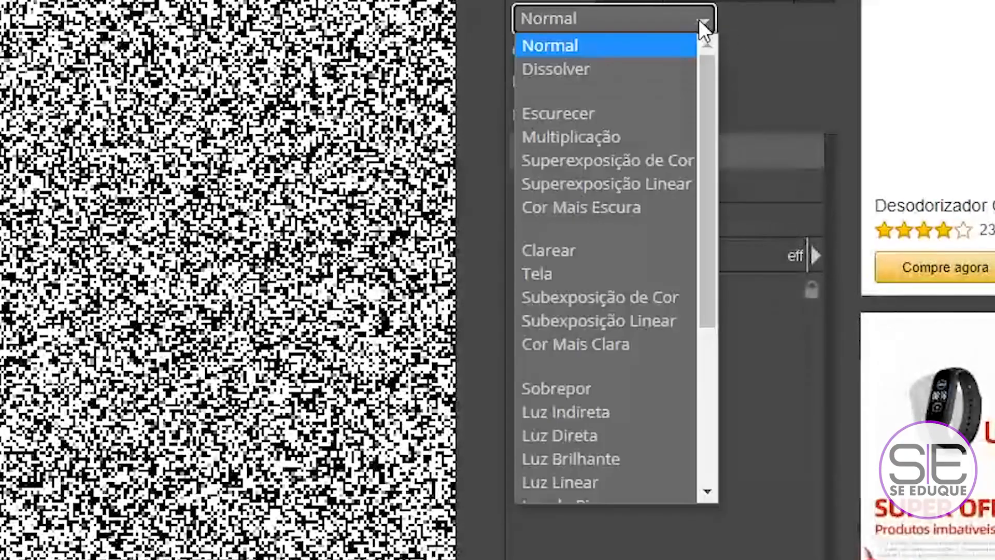
pyautogui.click(590, 136)
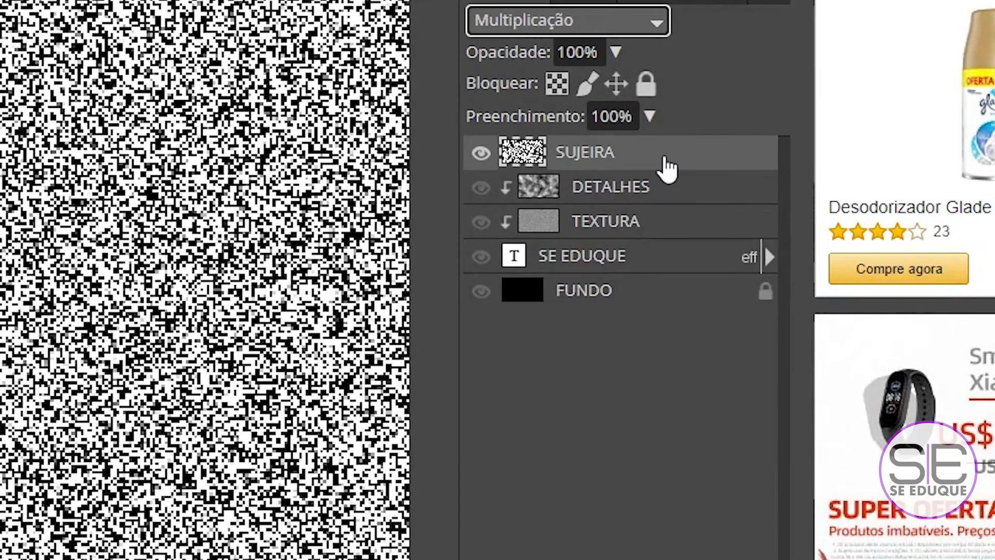
pyautogui.rightClick(669, 169)
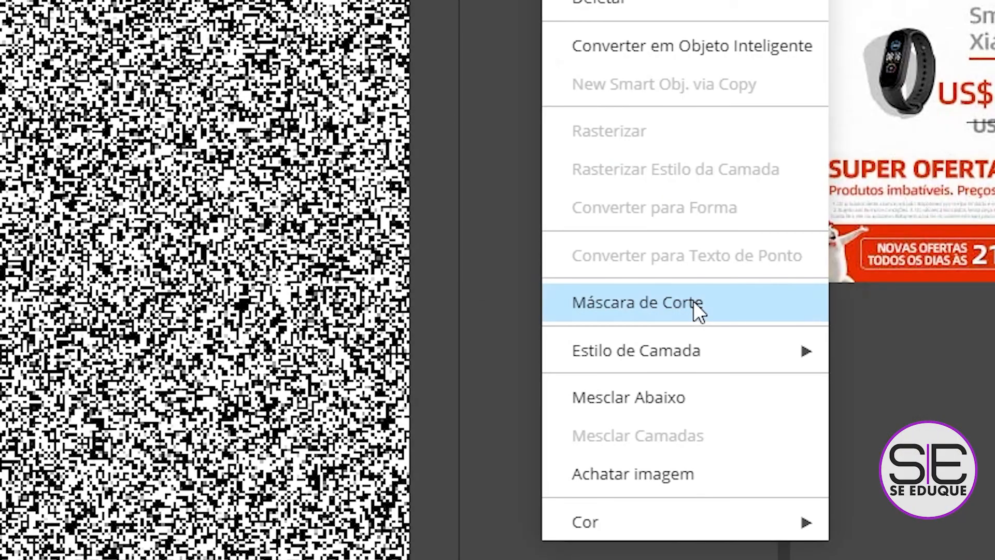
pyautogui.click(695, 303)
pyautogui.click(481, 285)
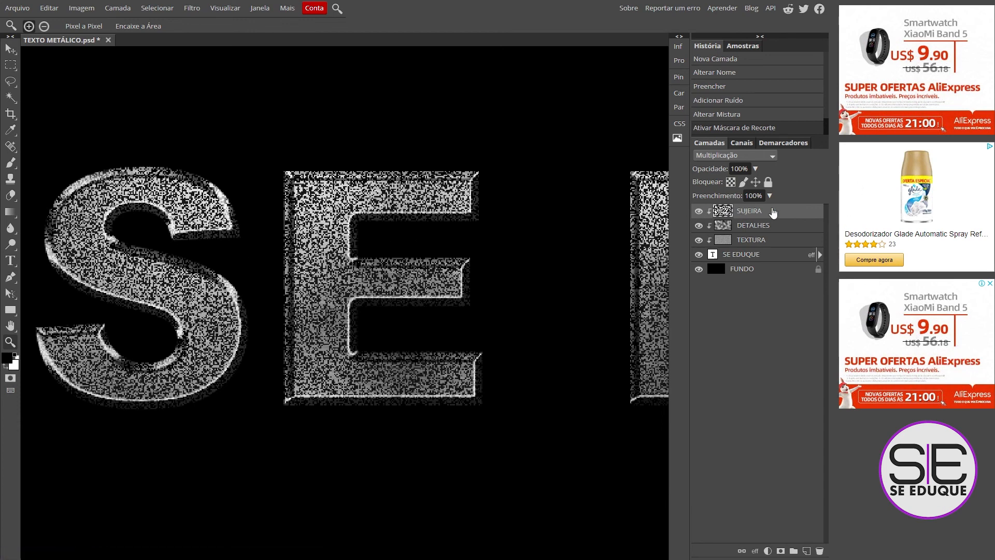
# Start the Mediana noise filter on the SUJEIRA layer and preview radii of 102 px and 10 px
pyautogui.click(192, 9)
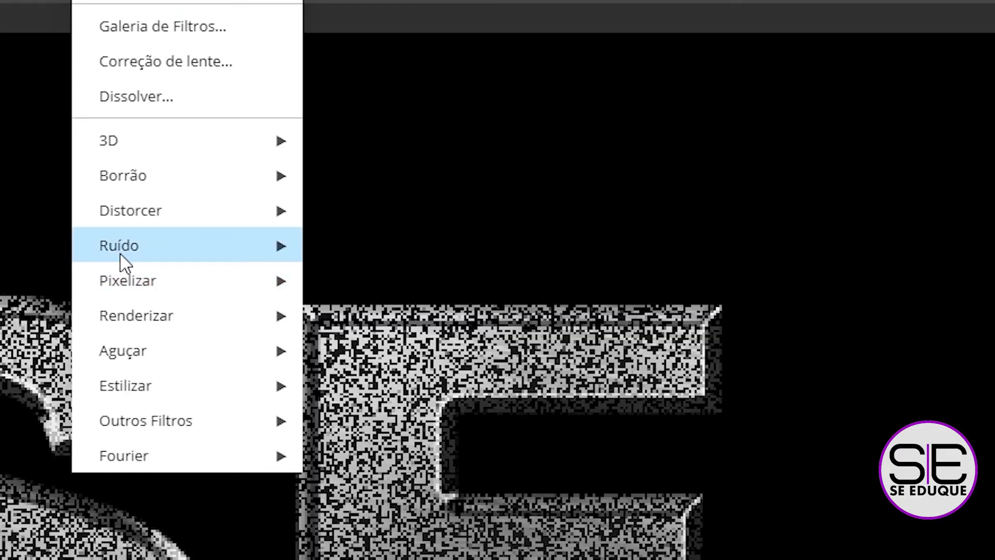
pyautogui.moveTo(120, 254)
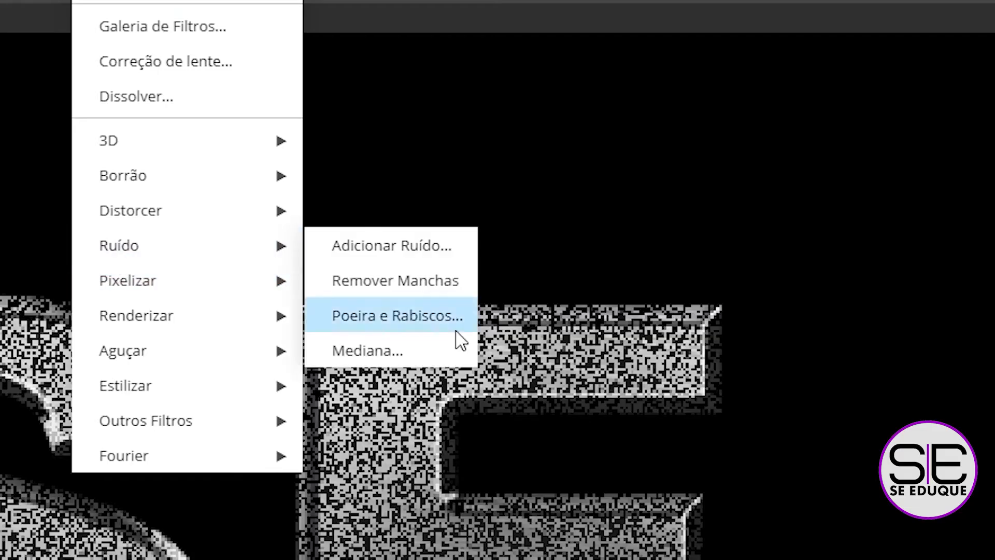
pyautogui.click(391, 356)
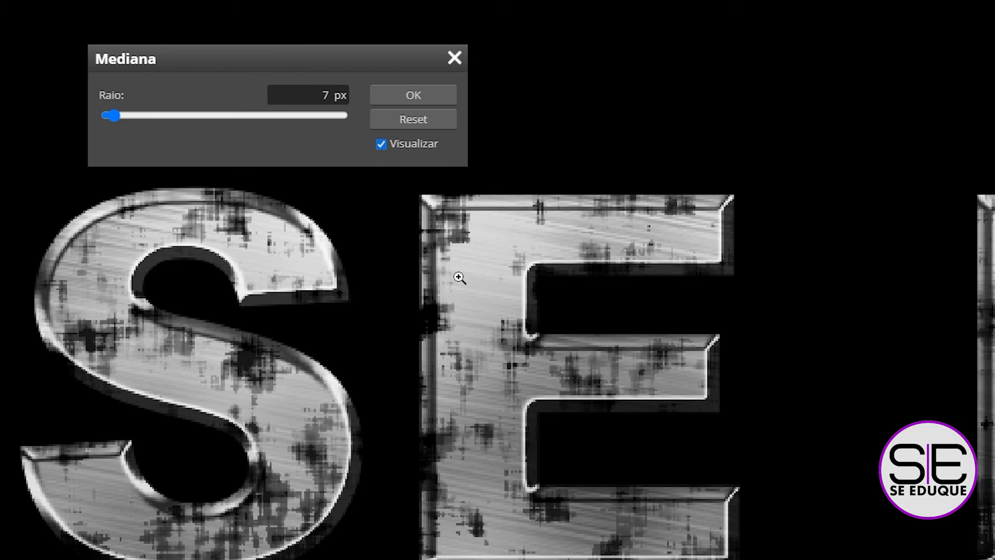
pyautogui.moveTo(111, 115); pyautogui.dragTo(226, 115)
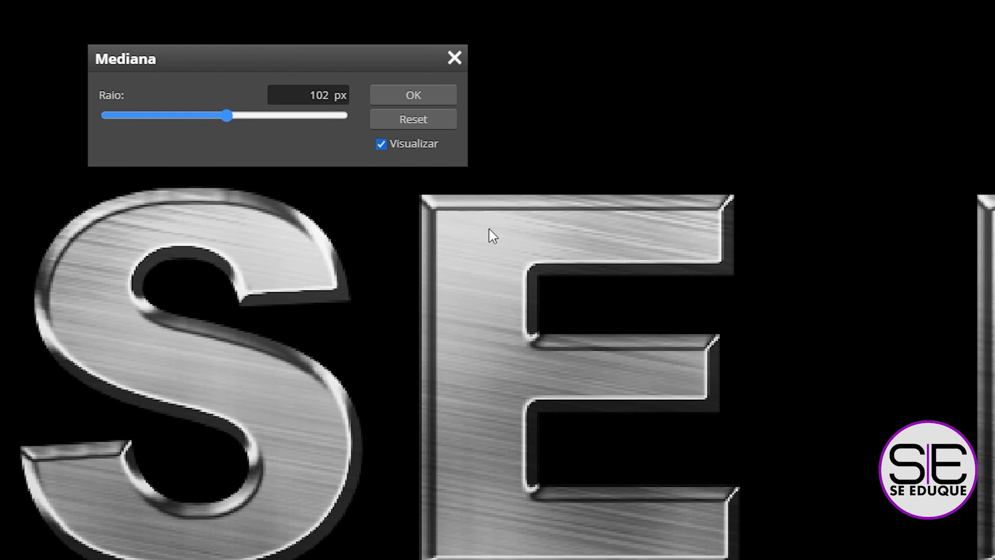
pyautogui.click(118, 115)
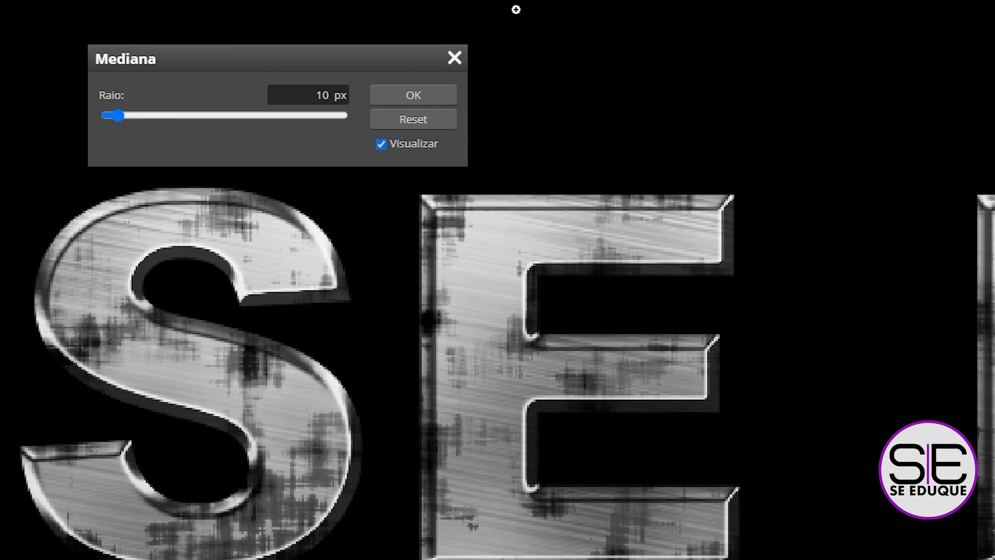
# Test a 15 px Mediana radius, set it to 20 px, and apply the filter to the SUJEIRA layer
pyautogui.doubleClick(322, 95)
pyautogui.write('15')
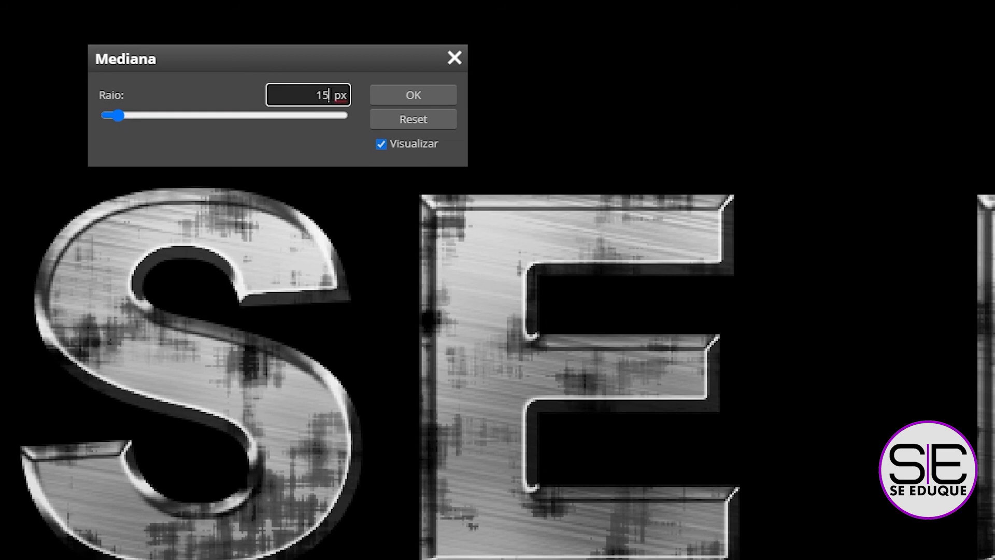
pyautogui.press('Return')
pyautogui.write('20')
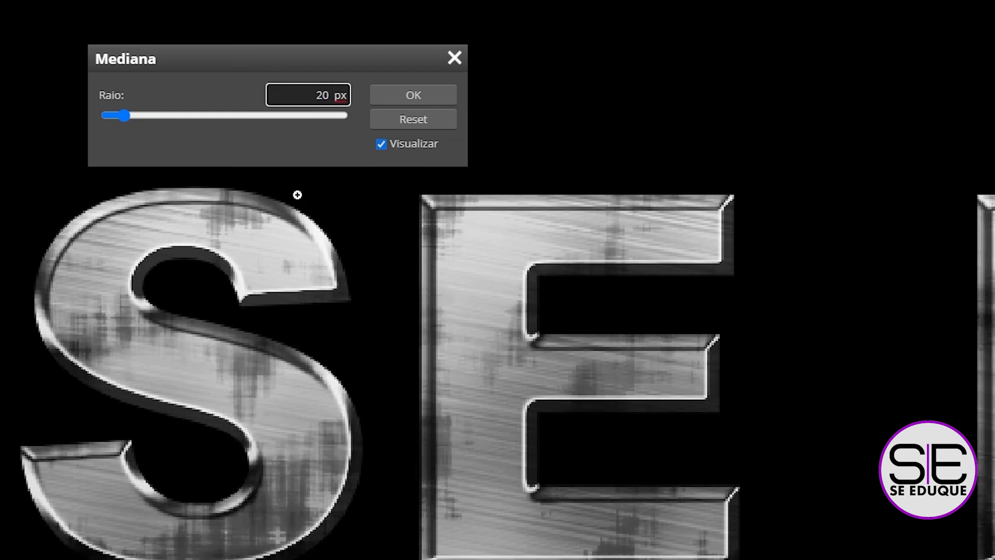
pyautogui.click(305, 154)
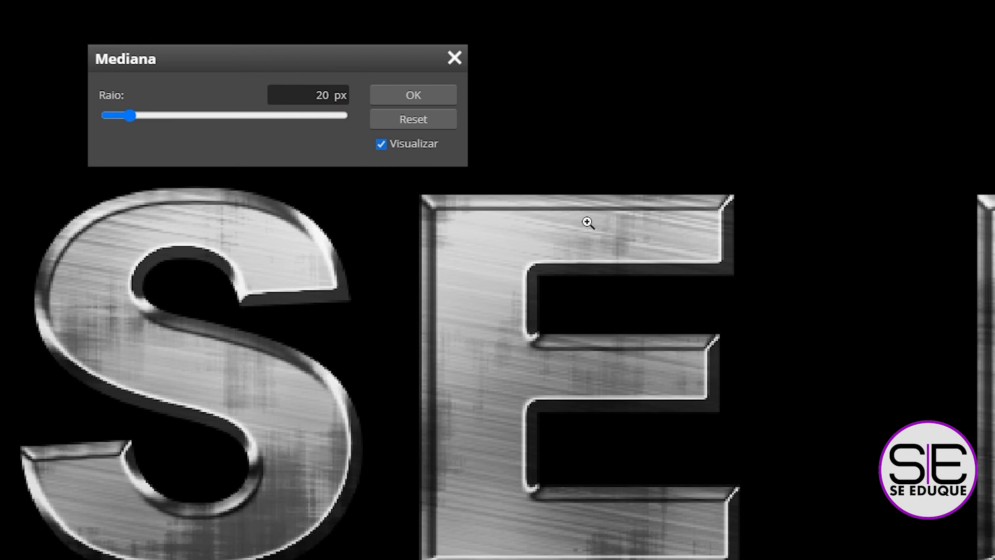
pyautogui.click(413, 93)
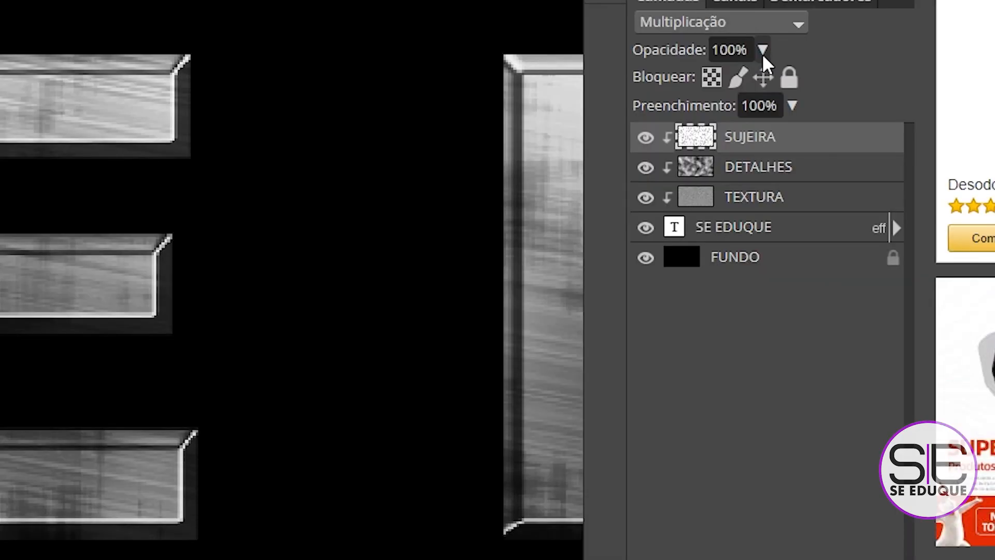
# Lower the SUJEIRA layer's opacity to 75% and compare the letters with the layer hidden and shown
pyautogui.click(756, 169)
pyautogui.moveTo(747, 183); pyautogui.dragTo(742, 183)
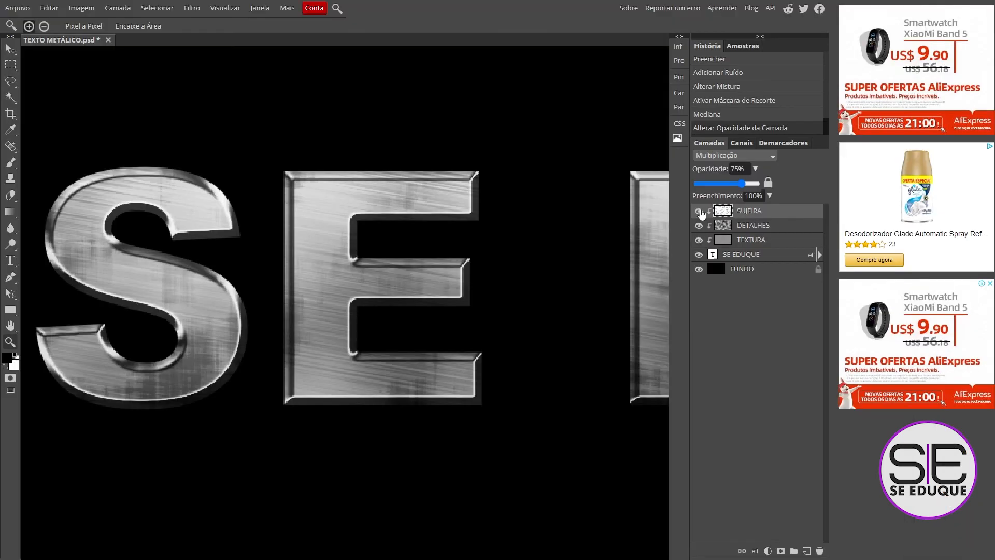
pyautogui.click(699, 212)
pyautogui.click(699, 212)
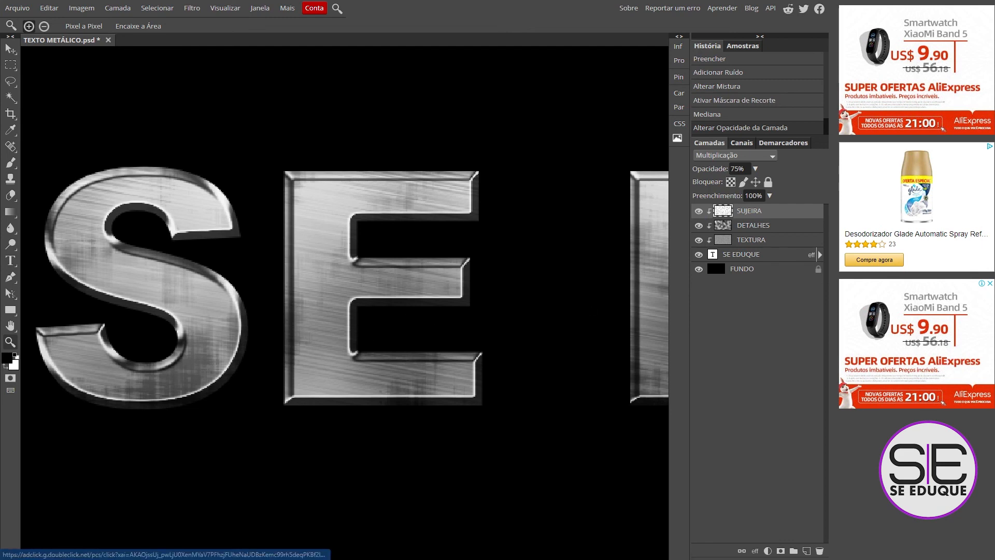
pyautogui.hotkey('ctrl', '0')
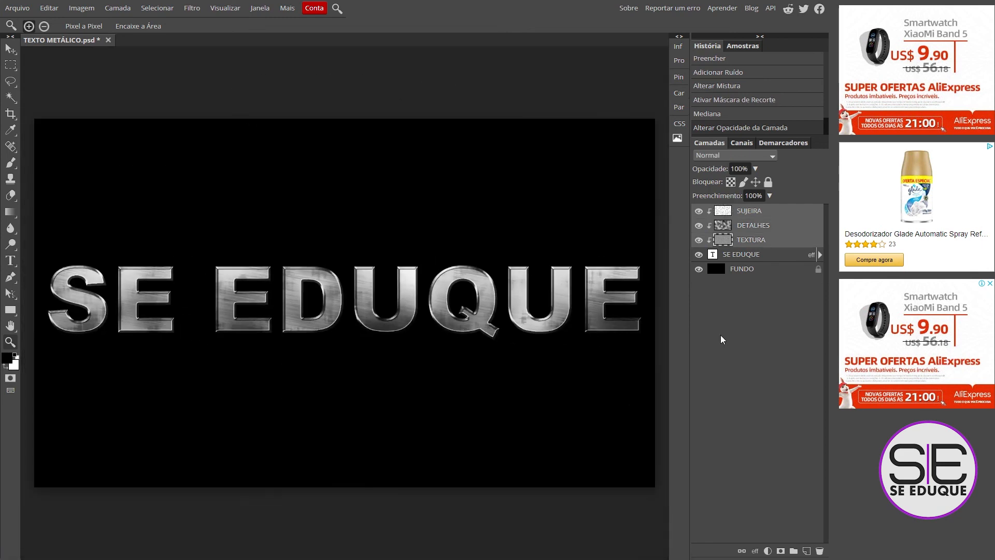